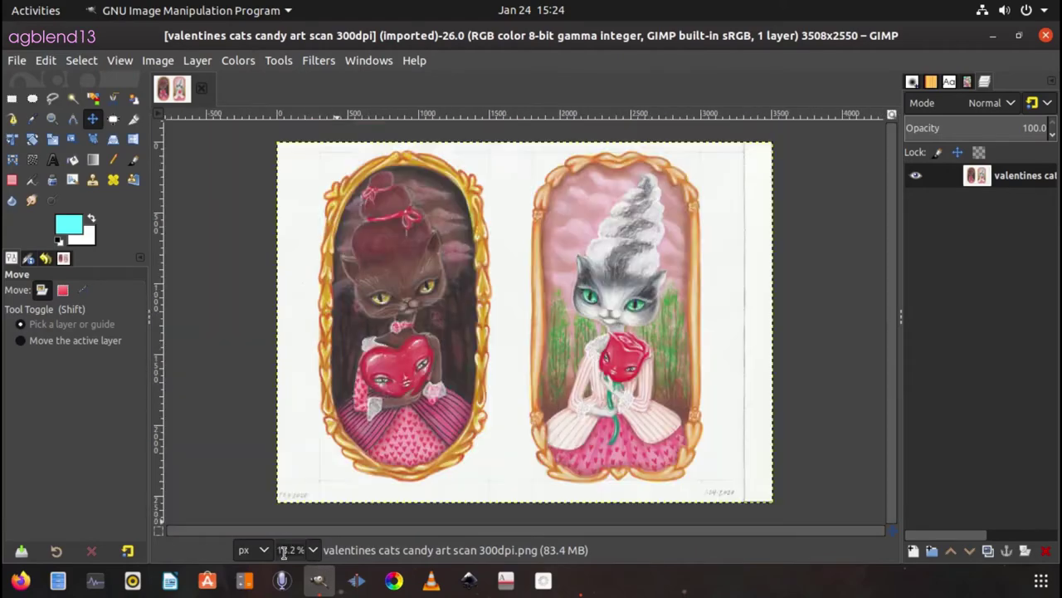
# Copy the left chocolate cat painting with its frame into a new white image.
pyautogui.press('r')
pyautogui.moveTo(306, 145); pyautogui.dragTo(508, 498)
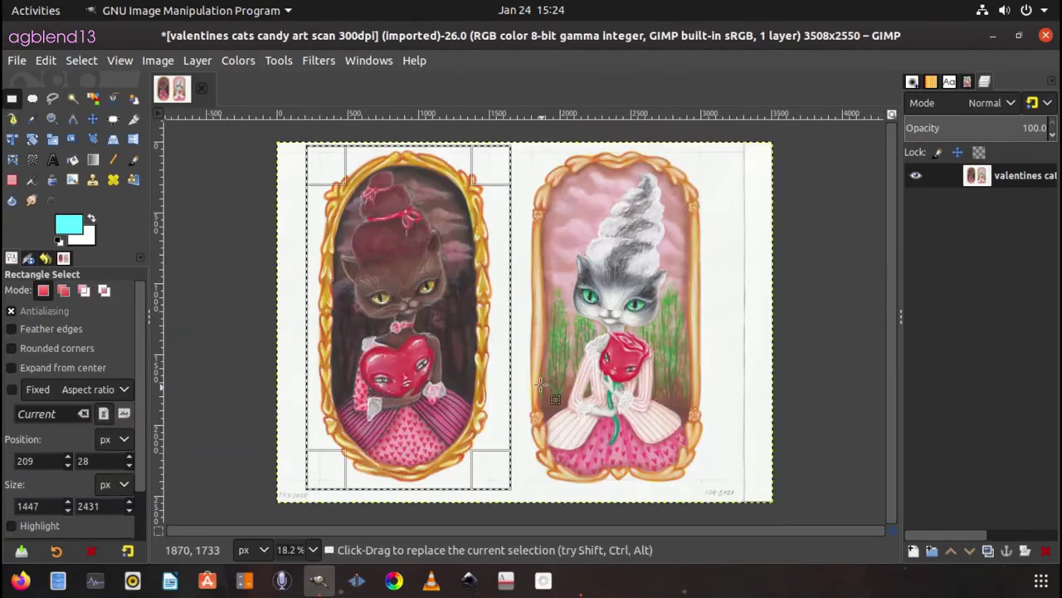
pyautogui.hotkey('ctrl', 'c')
pyautogui.click(17, 60)
pyautogui.click(34, 80)
pyautogui.hotkey('ctrl', 'v')
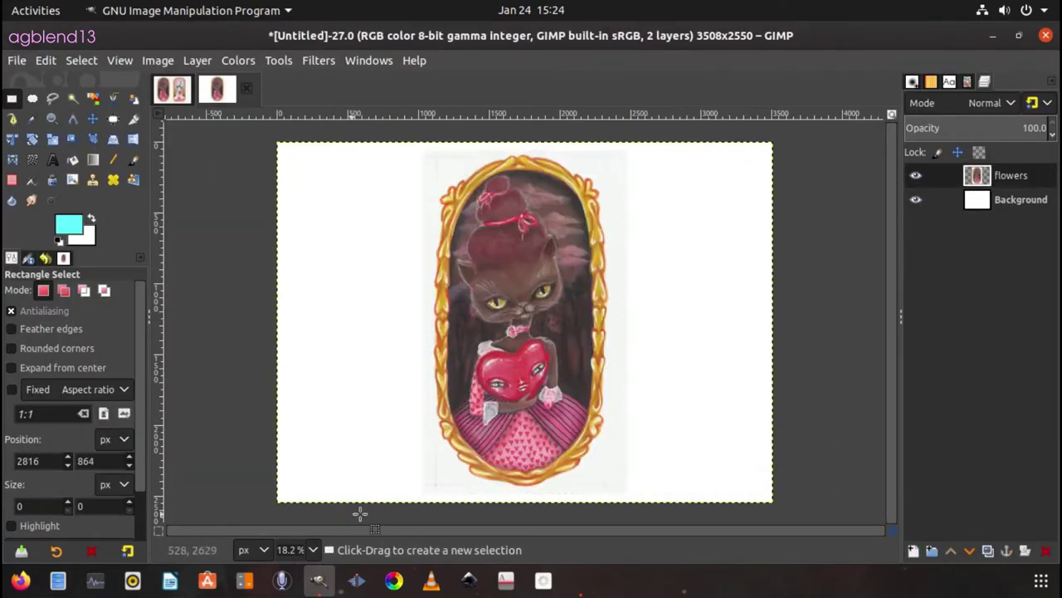
# Save the image to the Desktop as 'chocolate cat valentines 2020.xcf'.
pyautogui.click(17, 60)
pyautogui.click(98, 226)
pyautogui.write('chocolate cat.xcf')
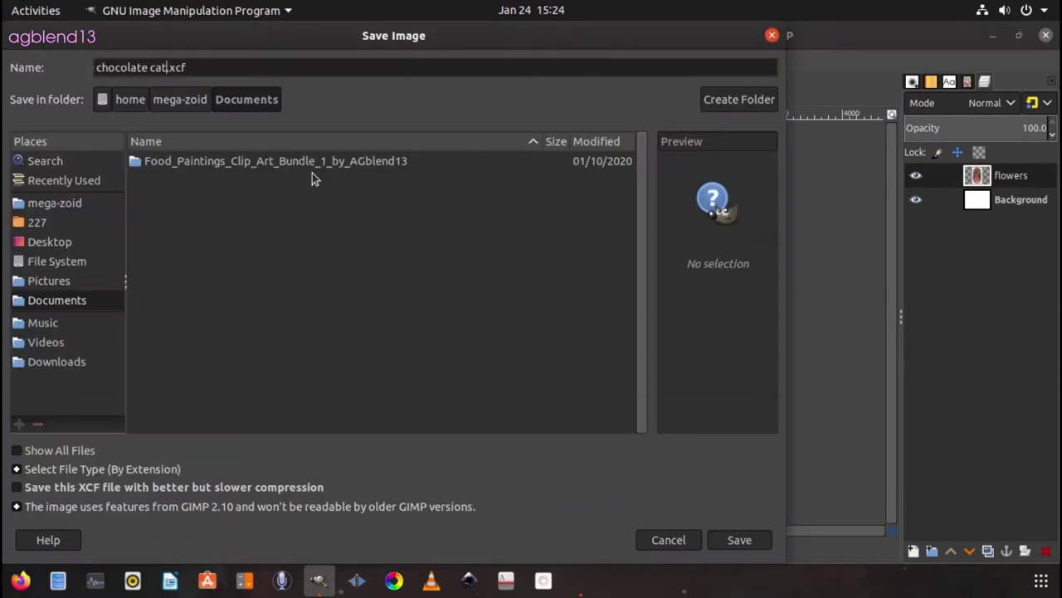
pyautogui.write(' valentines2020')
pyautogui.click(49, 241)
pyautogui.press('Return')
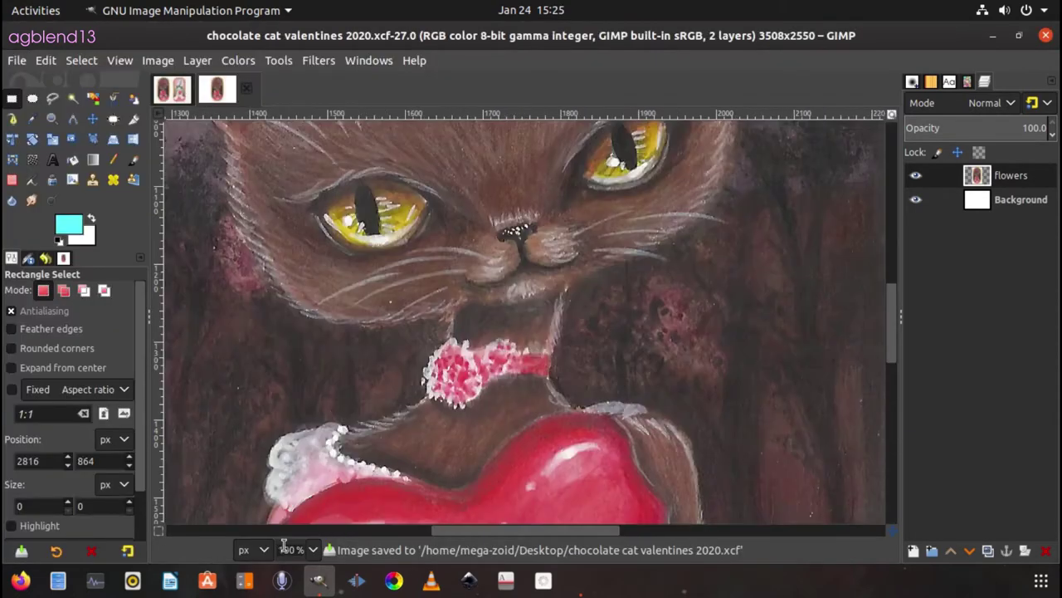
# At 100% zoom, trace the gold frame's left outer edge with Free Select points.
pyautogui.press('1')
pyautogui.press('f')
pyautogui.click(422, 292)
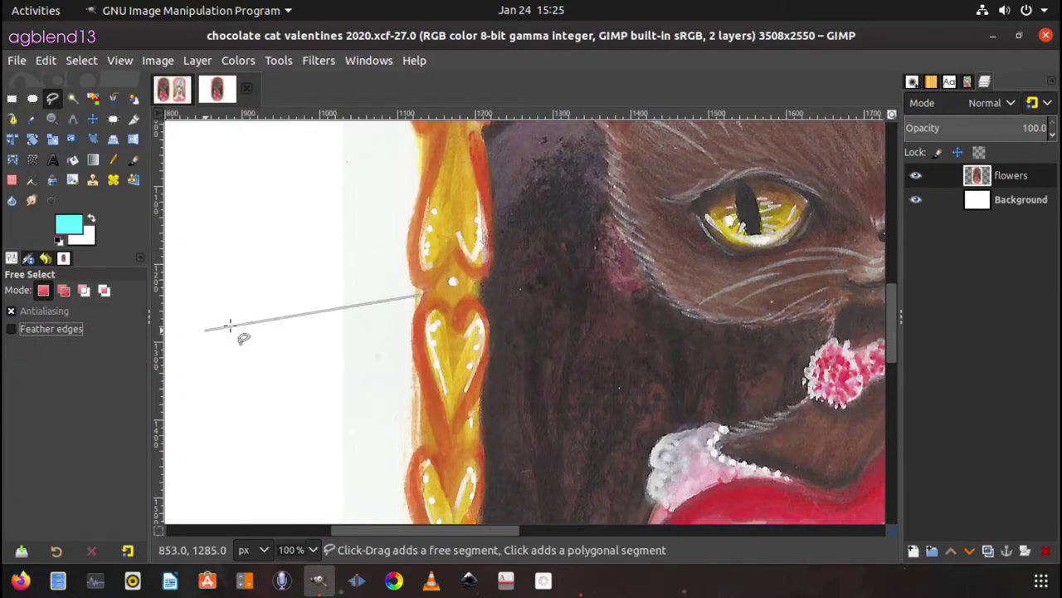
pyautogui.click(415, 308)
pyautogui.click(412, 321)
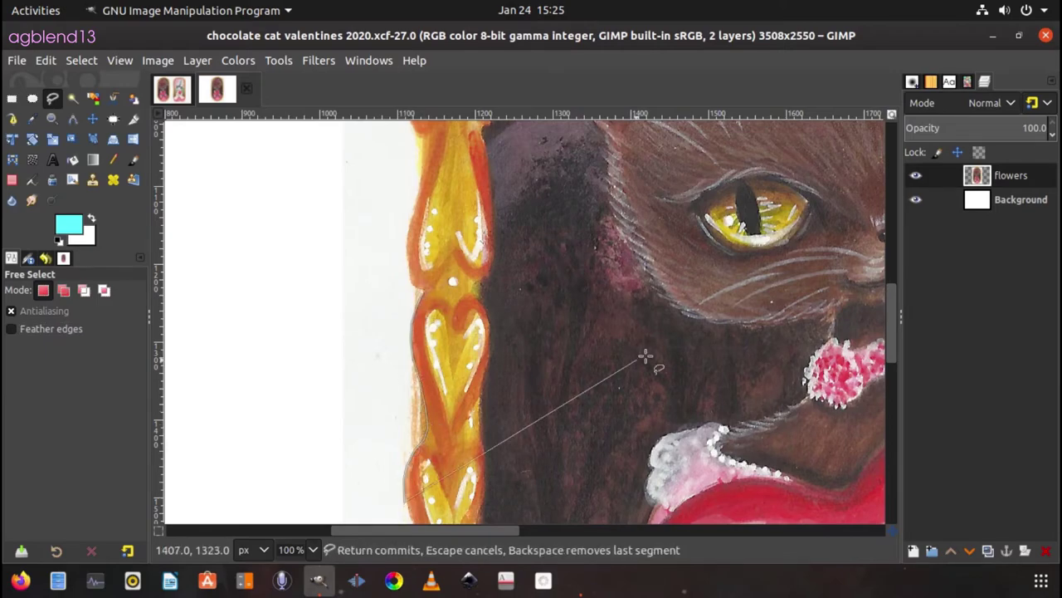
pyautogui.scroll(-5, 645, 356)
pyautogui.click(404, 202)
pyautogui.click(413, 231)
pyautogui.scroll(3, 420, 259)
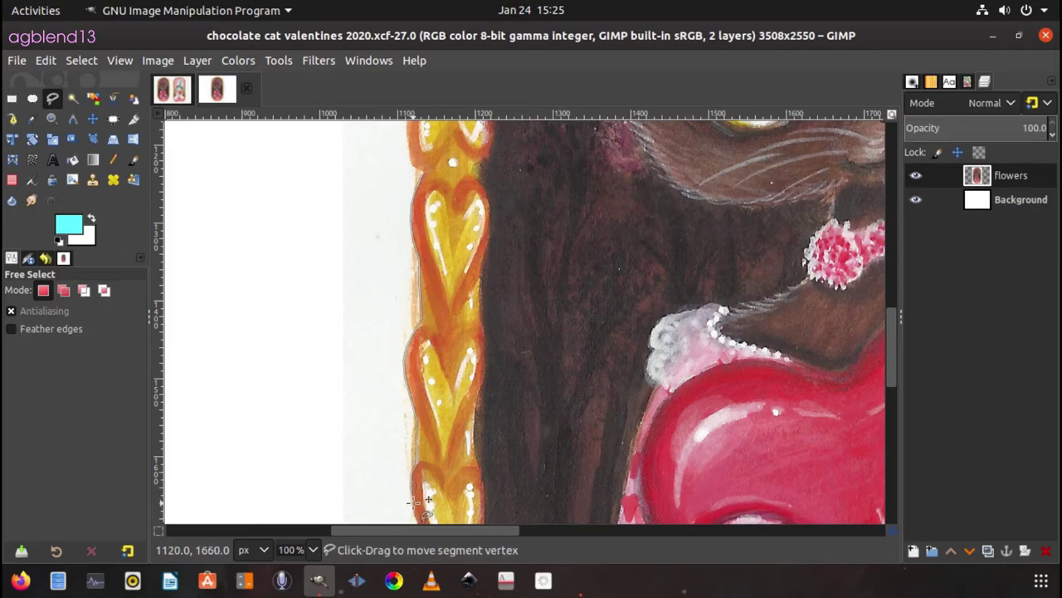
pyautogui.scroll(-5, 422, 498)
pyautogui.click(419, 231)
pyautogui.click(422, 252)
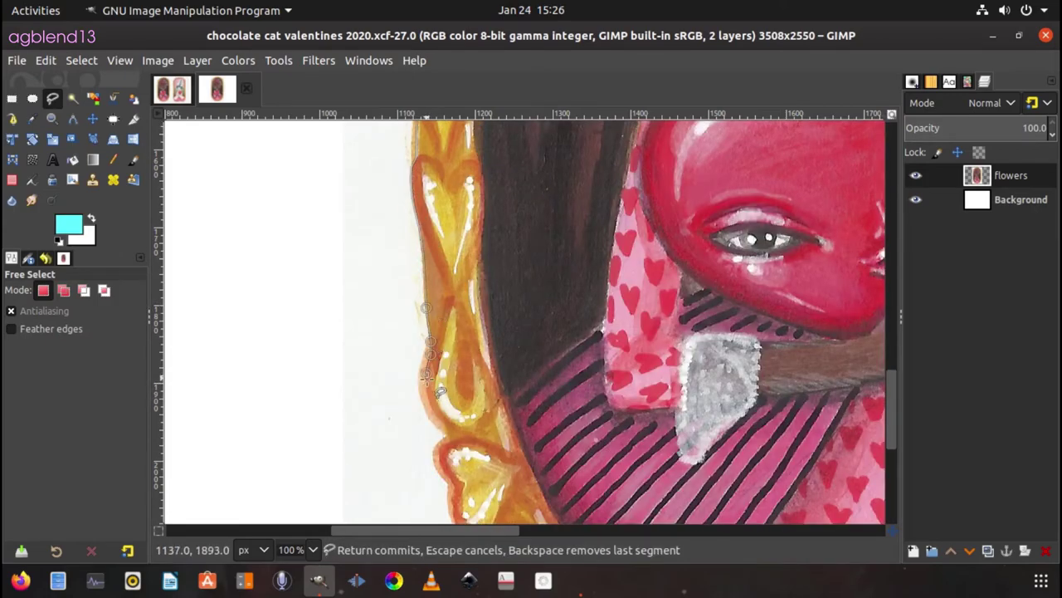
# Extend the outline around the lower curve and bottom edge, then close and commit it.
pyautogui.scroll(-4, 448, 481)
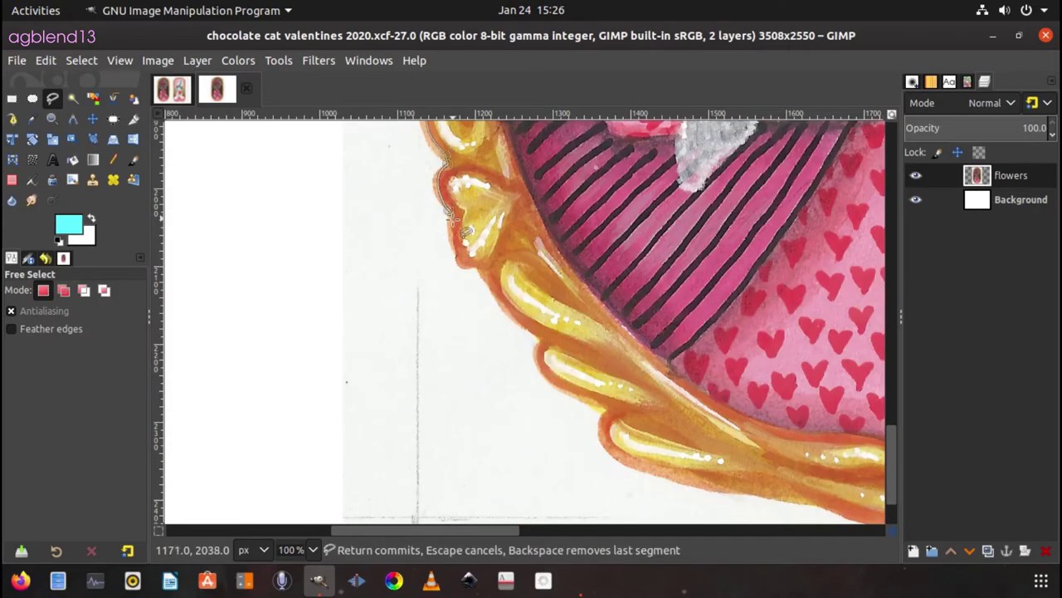
pyautogui.click(455, 259)
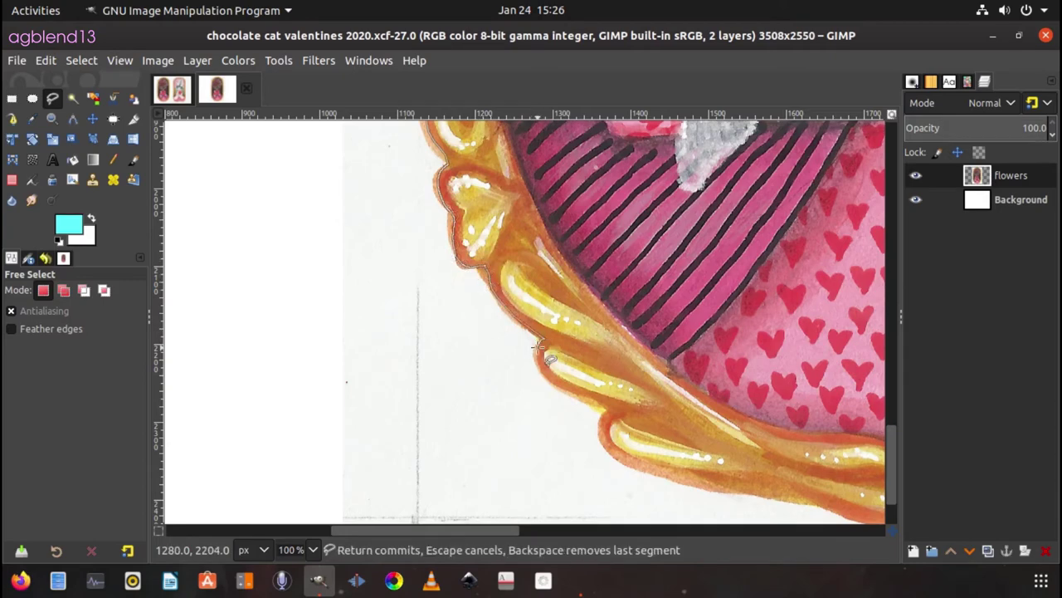
pyautogui.click(556, 383)
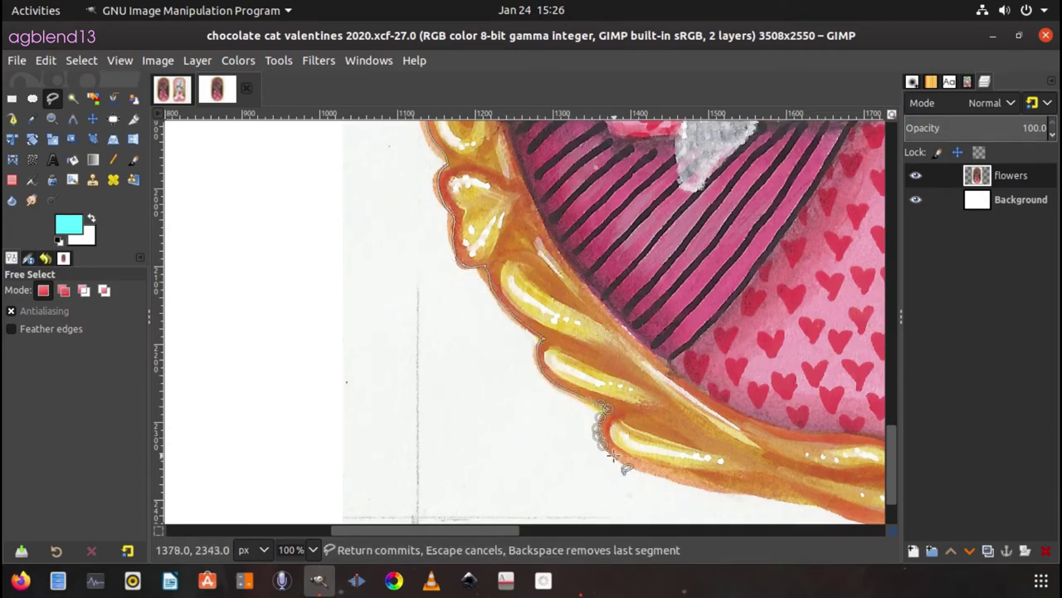
pyautogui.scroll(-2, 581, 498)
pyautogui.hscroll(3, 502, 531)
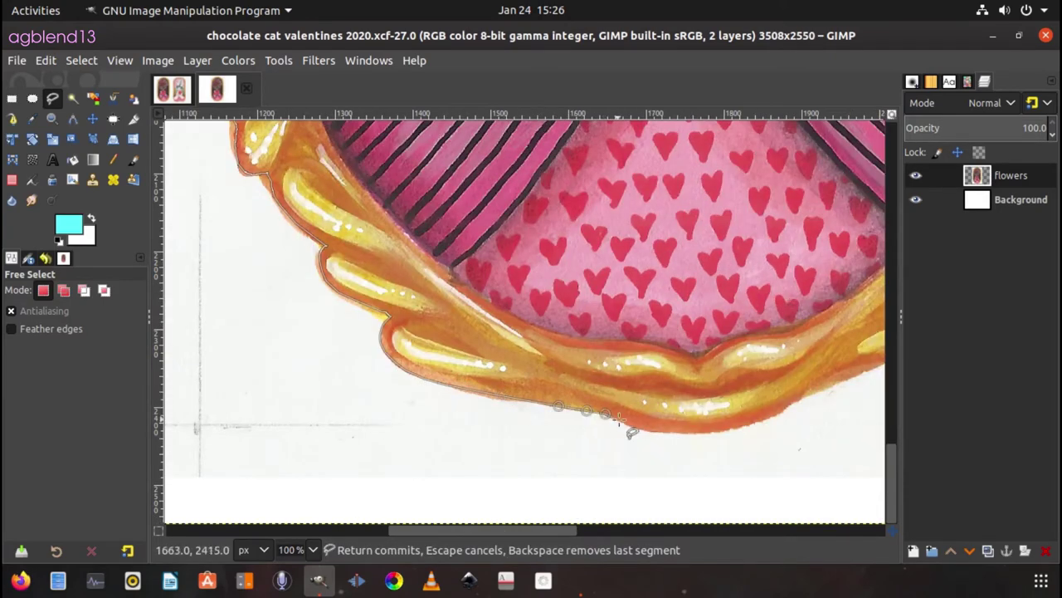
pyautogui.moveTo(637, 424); pyautogui.dragTo(721, 431)
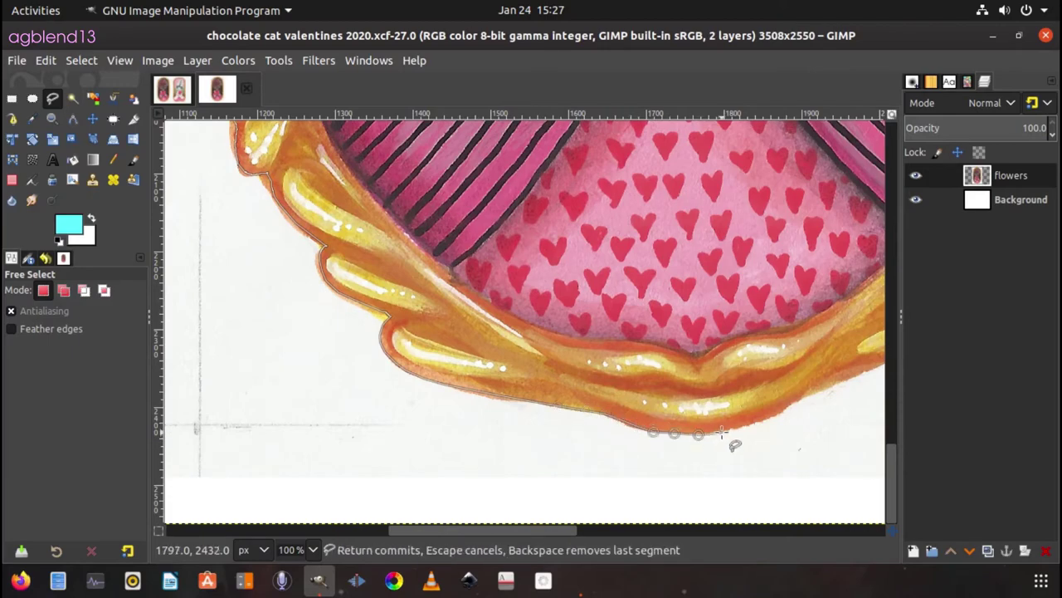
pyautogui.doubleClick(815, 393)
pyautogui.hscroll(-6, 817, 406)
pyautogui.scroll(5, 820, 419)
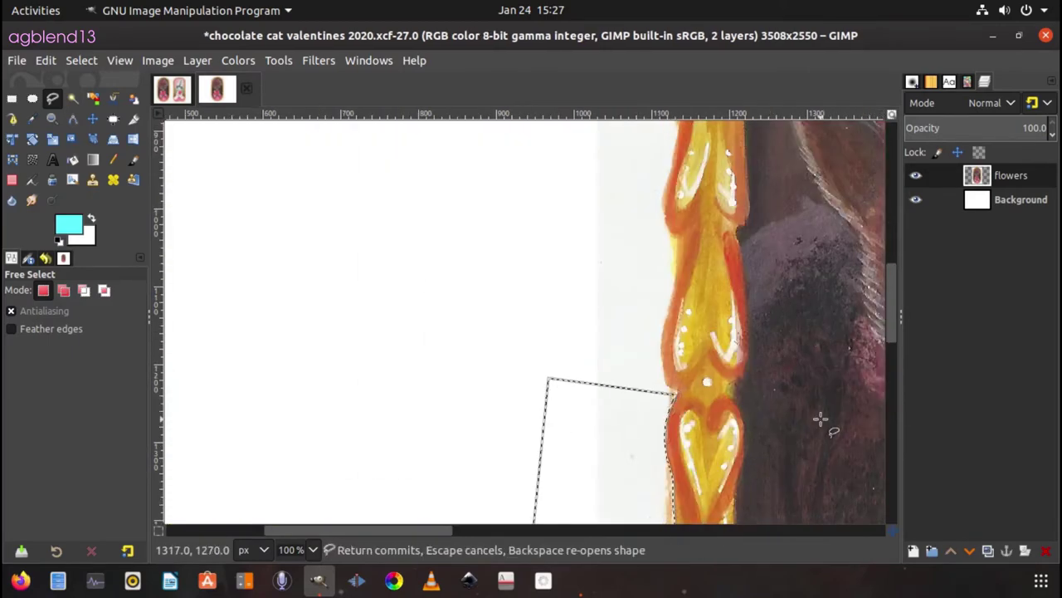
pyautogui.press('Return')
# Start a new outline in the paper below the frame, following its lower-right edge.
pyautogui.scroll(-5, 820, 420)
pyautogui.hscroll(5, 543, 531)
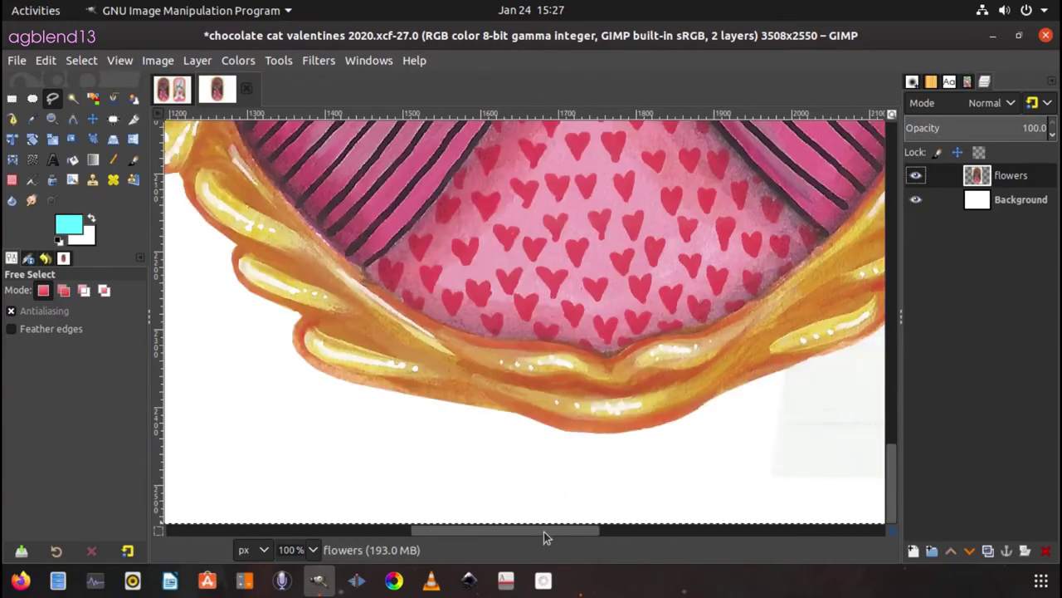
pyautogui.hscroll(5, 544, 531)
pyautogui.click(805, 418)
pyautogui.click(751, 495)
pyautogui.click(250, 491)
pyautogui.click(287, 379)
pyautogui.click(310, 365)
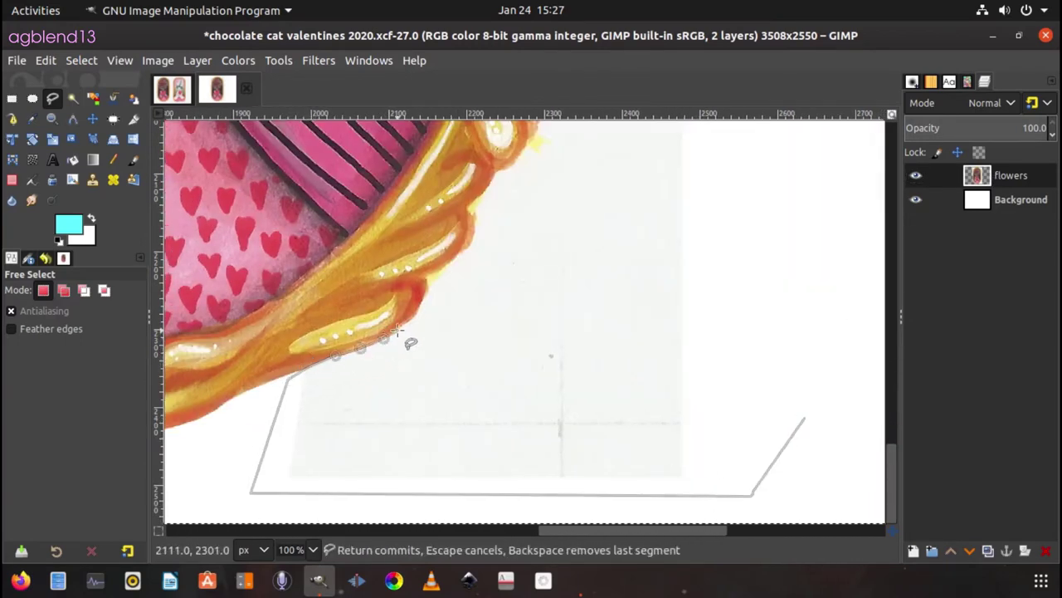
pyautogui.click(421, 304)
pyautogui.click(426, 287)
pyautogui.click(421, 276)
pyautogui.click(446, 266)
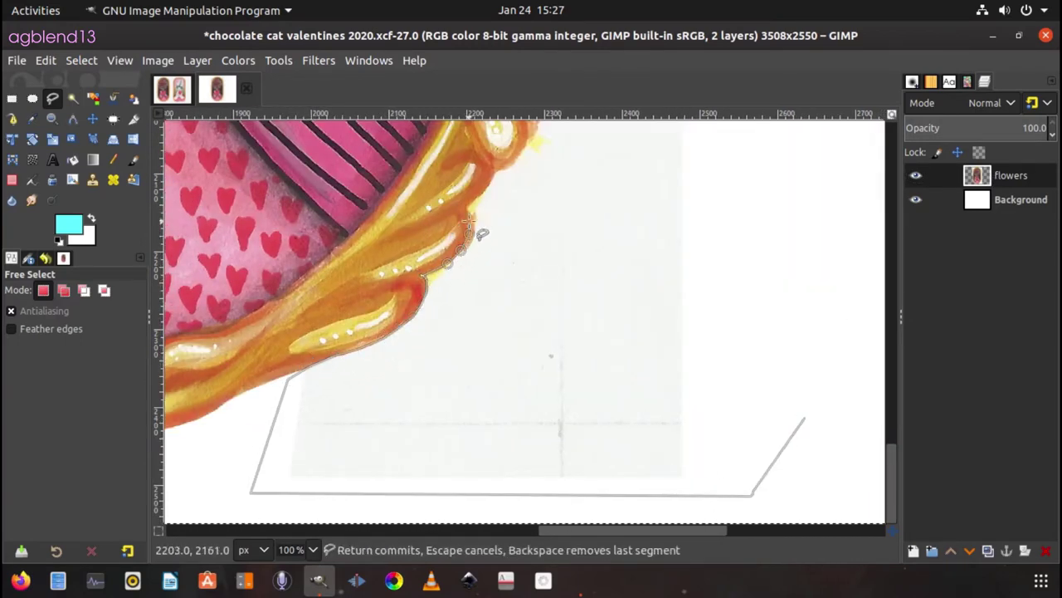
# Trace the outline up the frame's right side around the side flourish.
pyautogui.click(484, 189)
pyautogui.scroll(5, 502, 181)
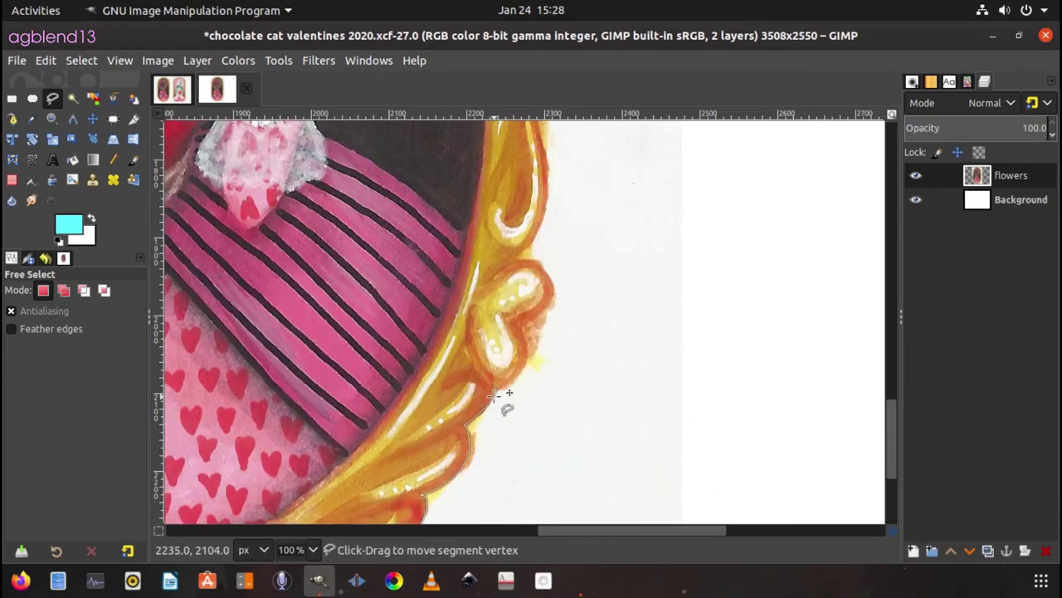
pyautogui.moveTo(524, 359); pyautogui.dragTo(528, 354)
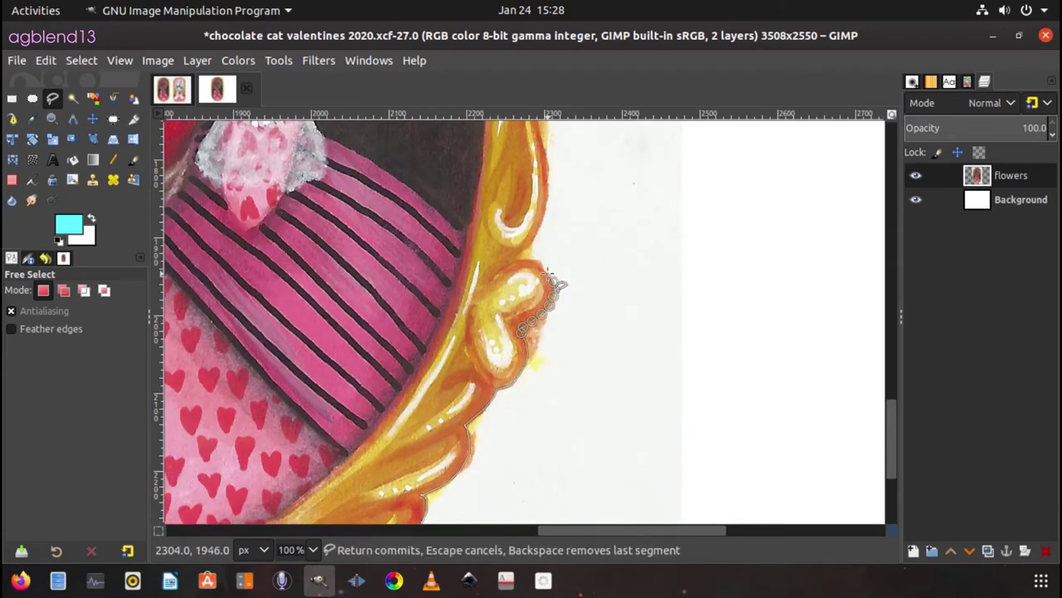
pyautogui.moveTo(548, 270)
pyautogui.mouseDown()
pyautogui.moveTo(538, 225)
pyautogui.moveTo(547, 200)
pyautogui.mouseUp()
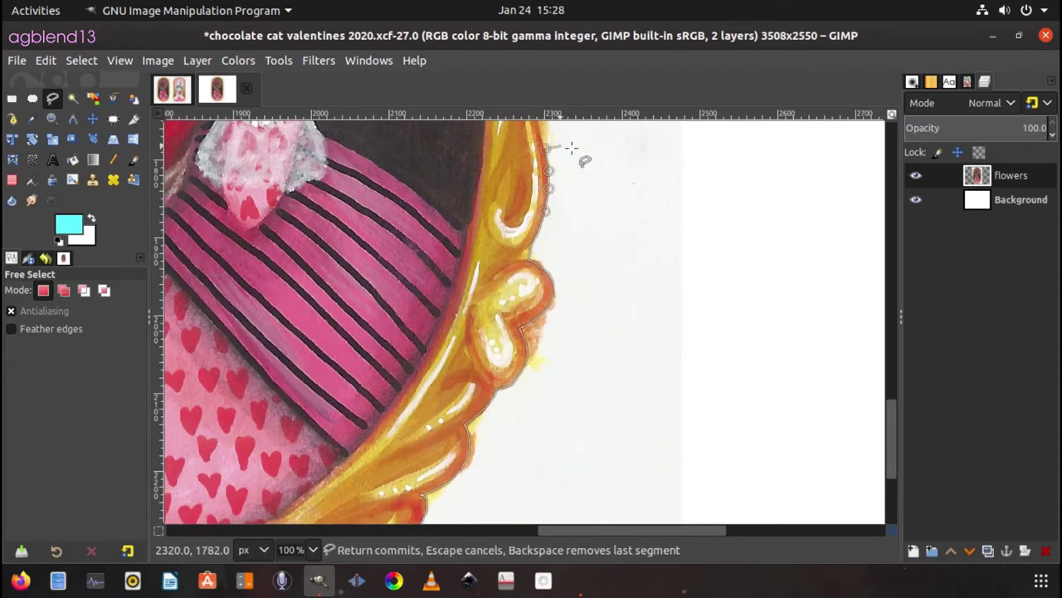
pyautogui.scroll(6, 571, 148)
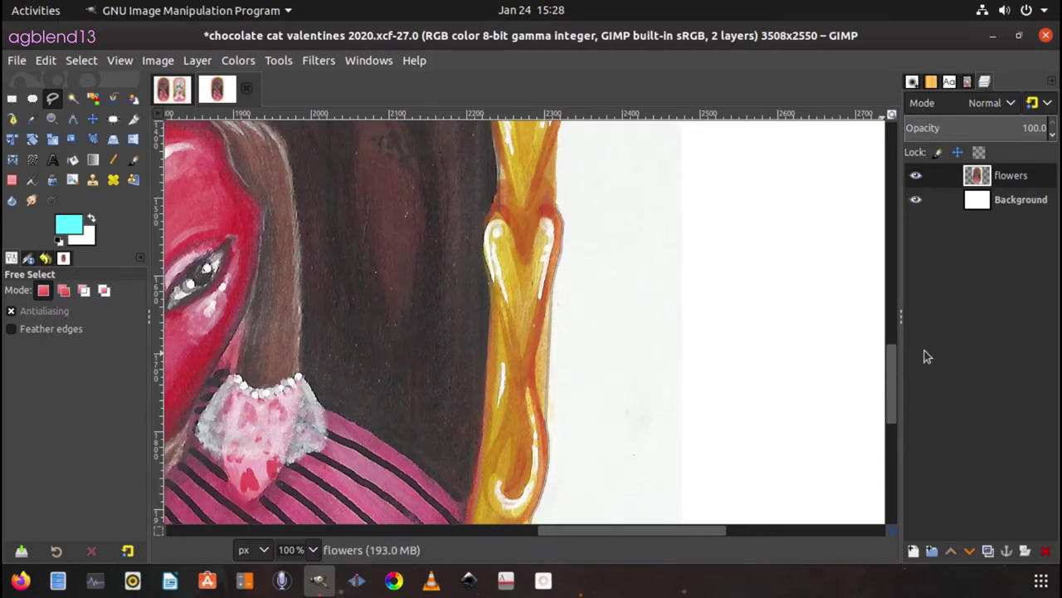
pyautogui.scroll(6, 569, 390)
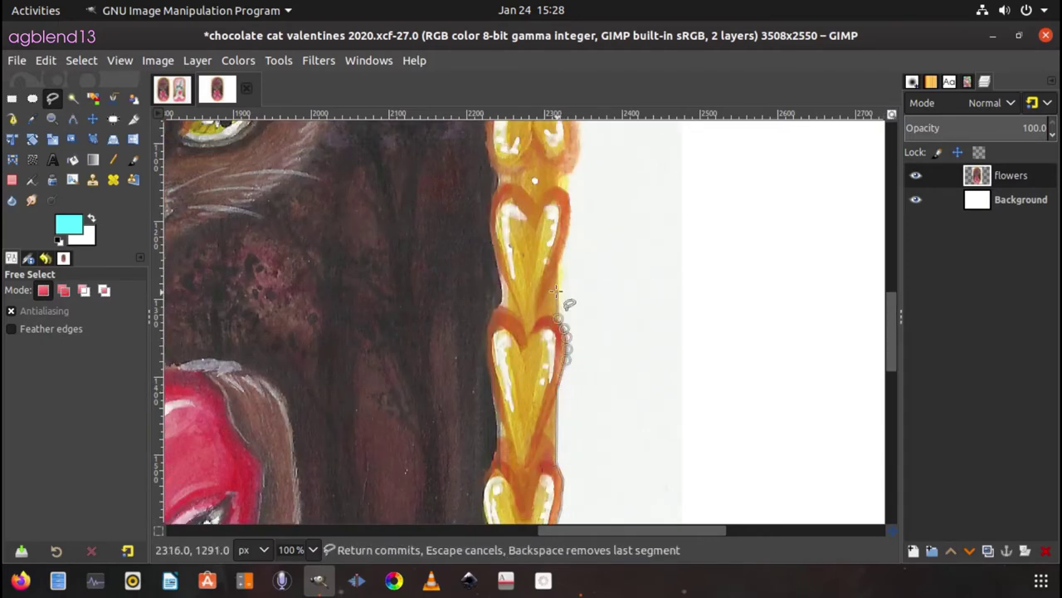
pyautogui.moveTo(567, 195); pyautogui.dragTo(564, 184)
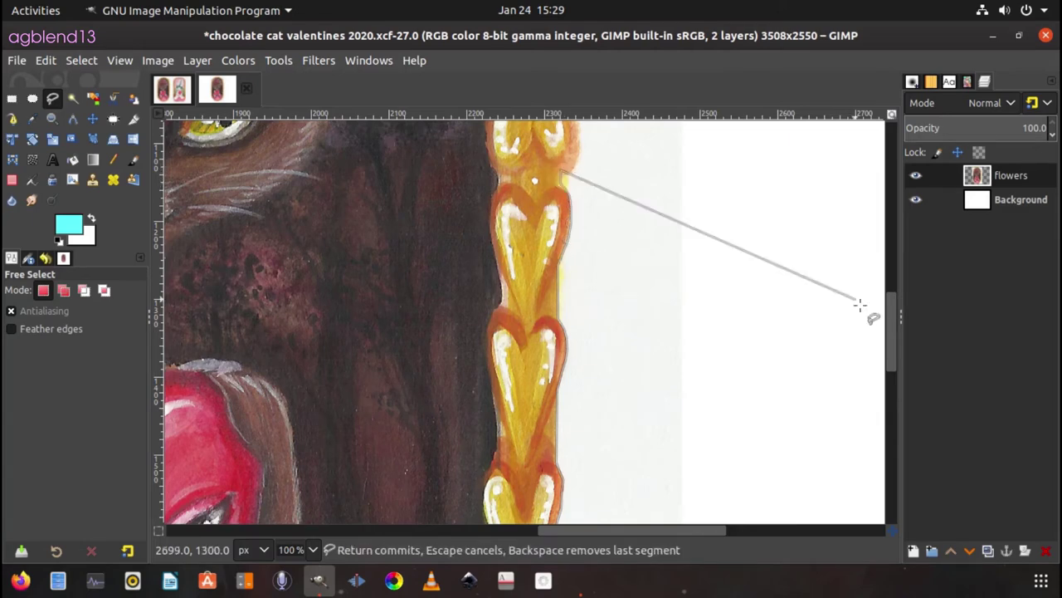
pyautogui.scroll(6, 568, 430)
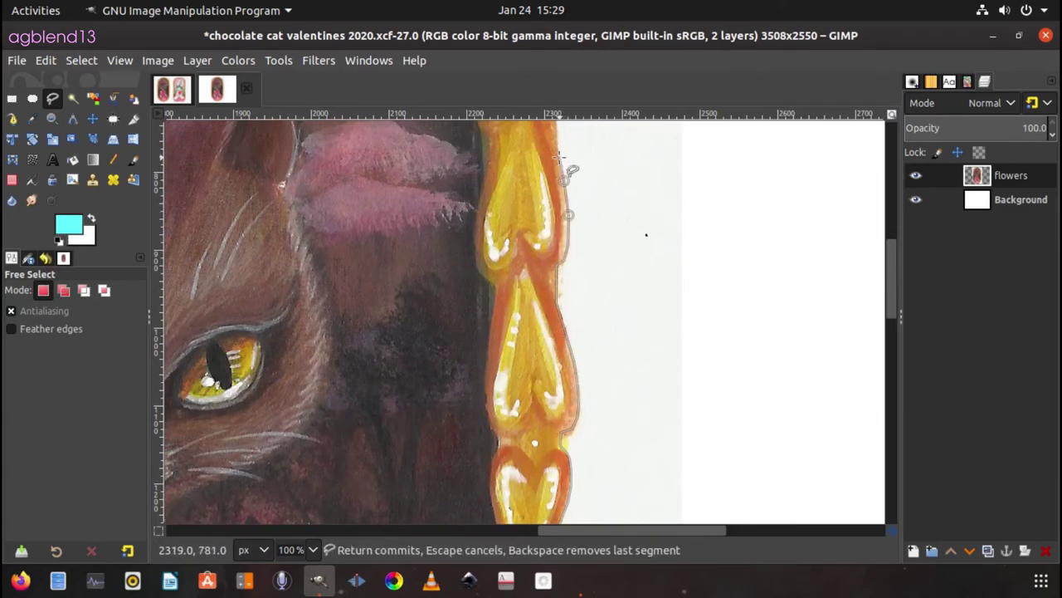
pyautogui.scroll(6, 897, 239)
# Carry the outline over the frame's top-right flourish.
pyautogui.moveTo(553, 399)
pyautogui.mouseDown()
pyautogui.moveTo(569, 360)
pyautogui.moveTo(541, 202)
pyautogui.moveTo(510, 147)
pyautogui.mouseUp()
pyautogui.scroll(1, 889, 233)
pyautogui.scroll(4, 890, 232)
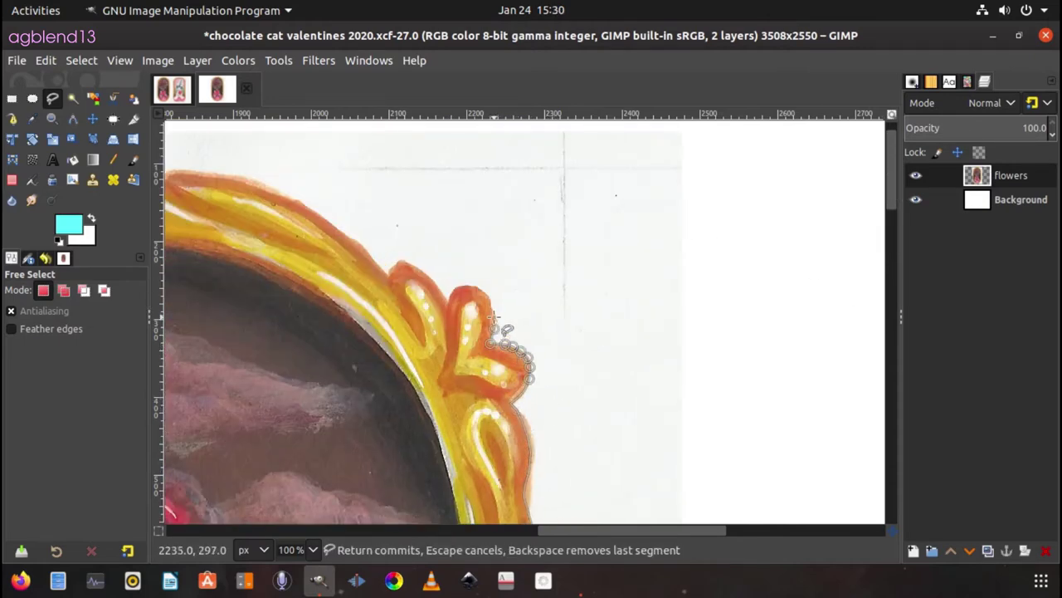
pyautogui.moveTo(476, 287); pyautogui.dragTo(445, 291)
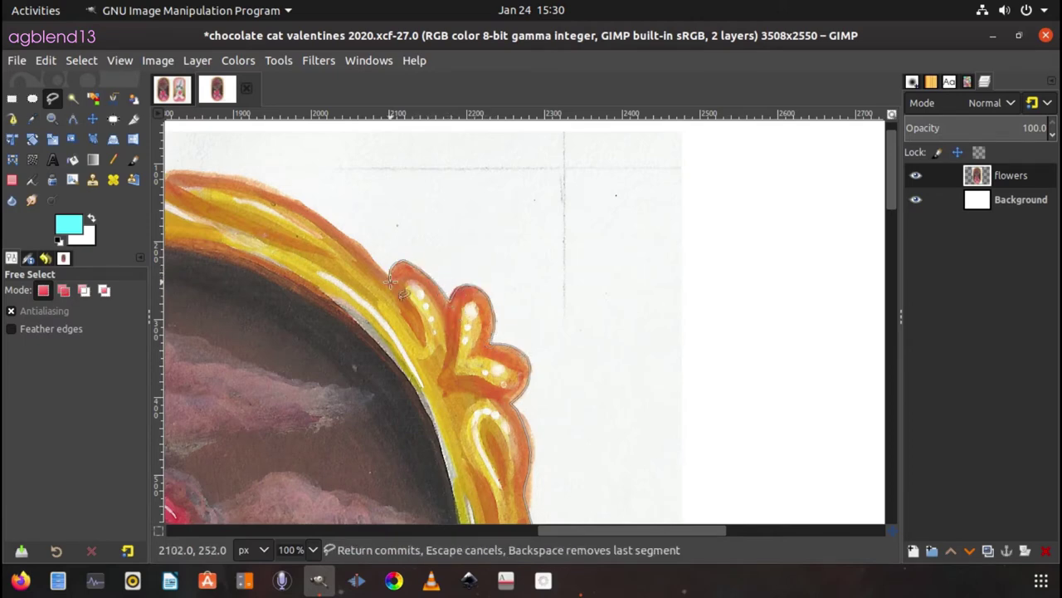
pyautogui.scroll(-10, 515, 329)
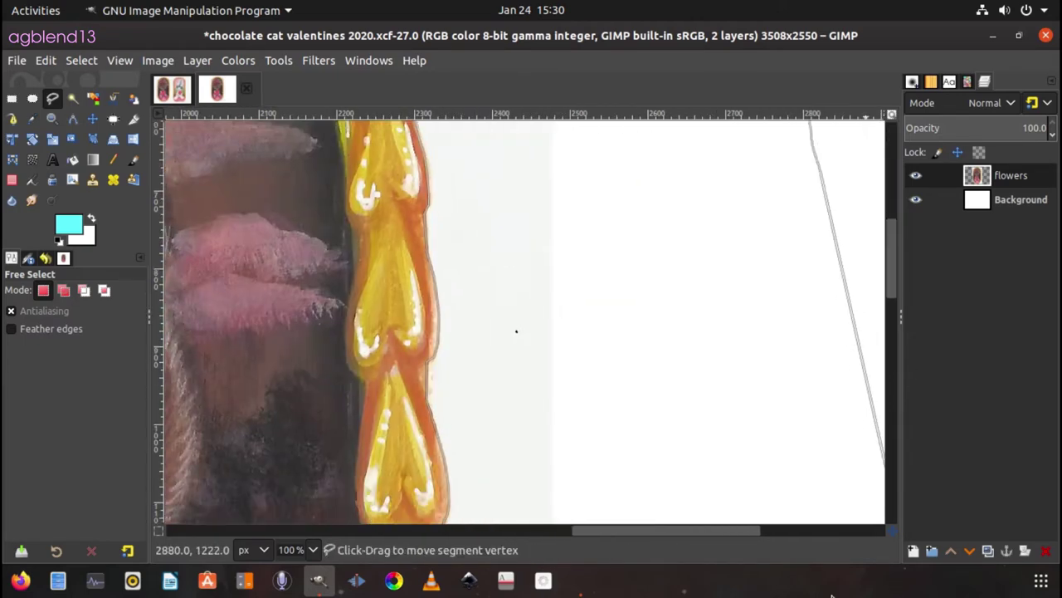
pyautogui.hscroll(5, 764, 445)
# Close the right-side outline, delete the enclosed paper to transparency, and save.
pyautogui.doubleClick(674, 418)
pyautogui.press('Return')
pyautogui.press('Delete')
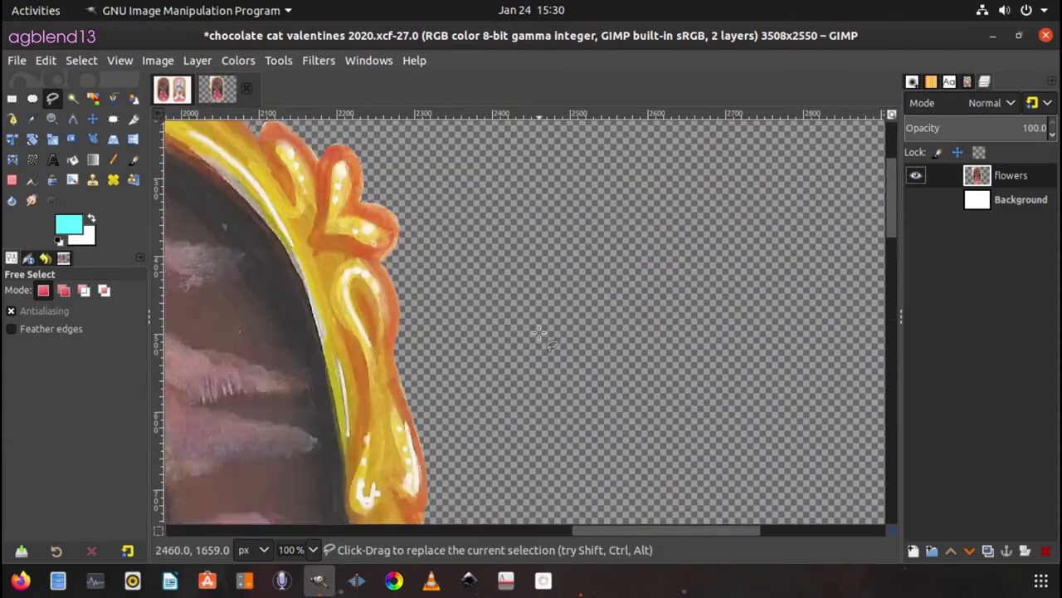
pyautogui.hotkey('ctrl', 's')
# Show the white Background layer and trace outline points along the frame's left edge and ornament.
pyautogui.scroll(5, 639, 437)
pyautogui.hscroll(-3, 706, 407)
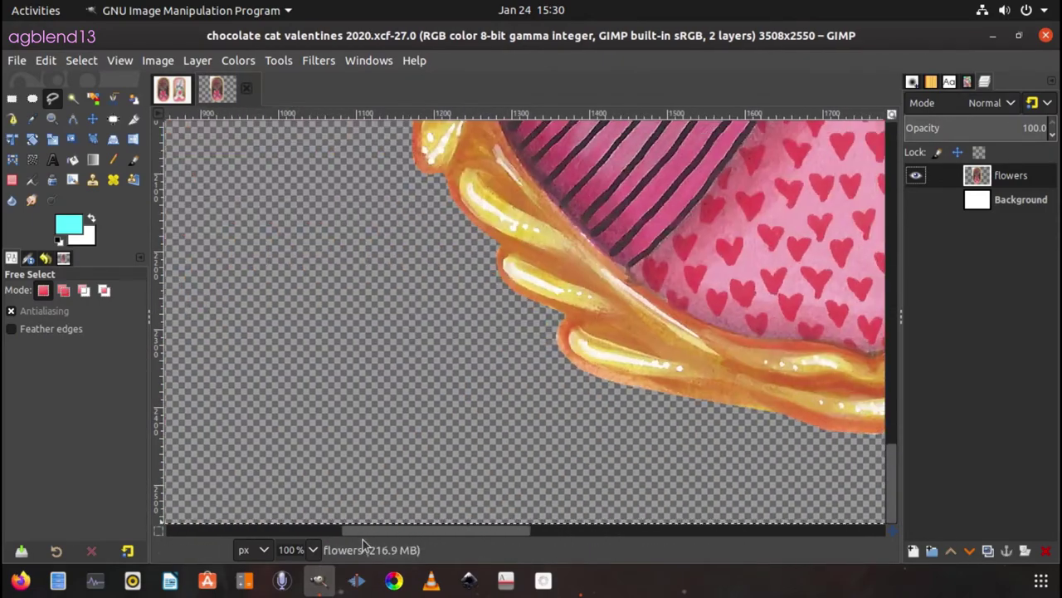
pyautogui.scroll(5, 775, 370)
pyautogui.click(916, 199)
pyautogui.moveTo(517, 530); pyautogui.dragTo(451, 530)
pyautogui.scroll(-5, 498, 332)
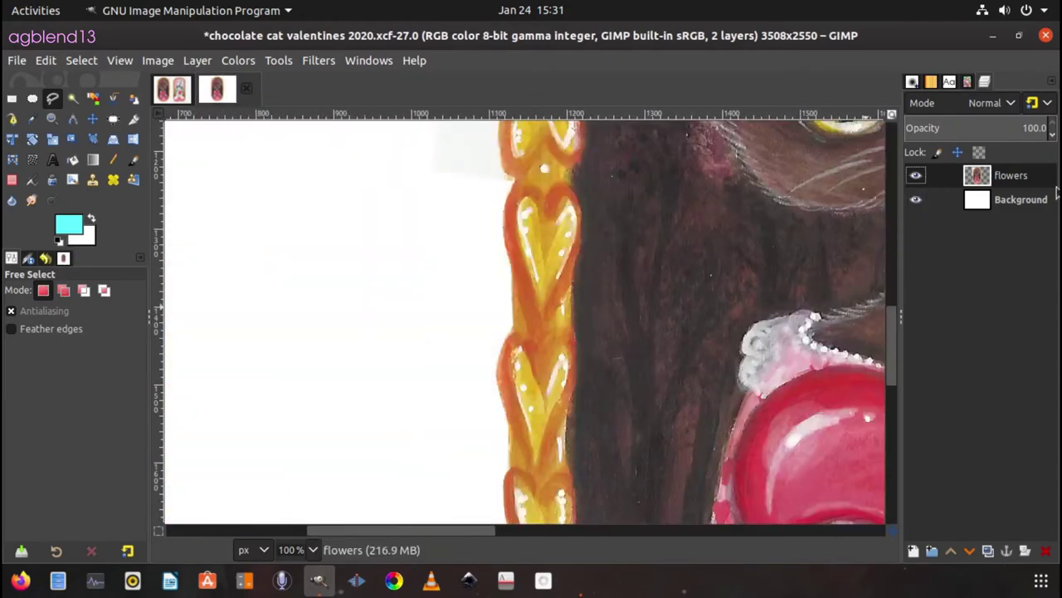
pyautogui.click(218, 208)
pyautogui.moveTo(895, 326); pyautogui.dragTo(895, 263)
pyautogui.click(498, 416)
pyautogui.click(501, 389)
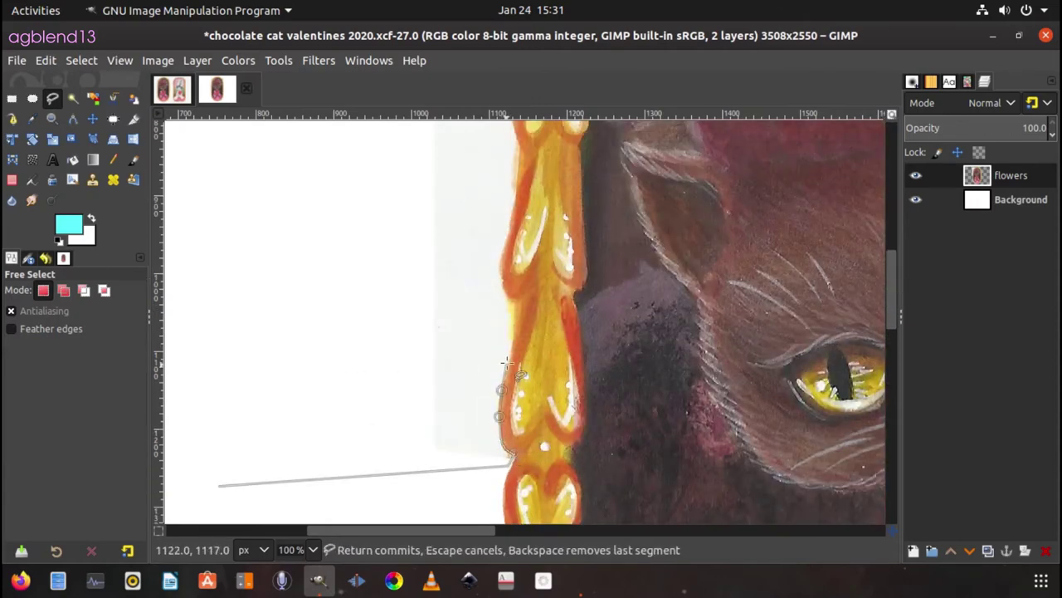
pyautogui.click(502, 288)
pyautogui.moveTo(893, 312); pyautogui.dragTo(893, 246)
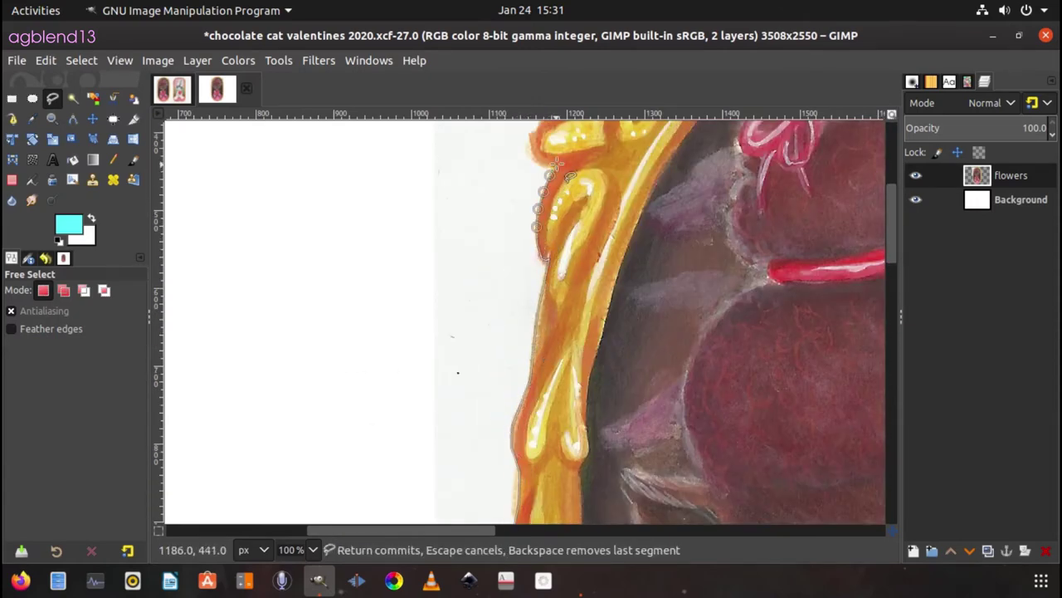
# Trace around the ornament's upper lobe and the frame's top edge, then close and clear that paper.
pyautogui.scroll(5, 544, 166)
pyautogui.moveTo(571, 330); pyautogui.dragTo(579, 288)
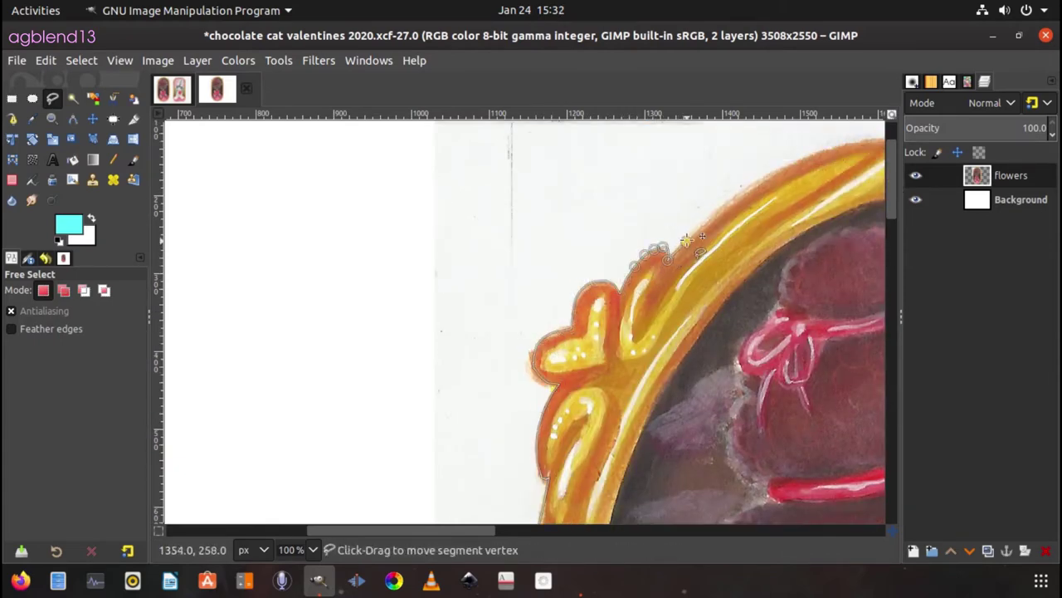
pyautogui.moveTo(475, 528); pyautogui.dragTo(558, 528)
pyautogui.scroll(2, 496, 239)
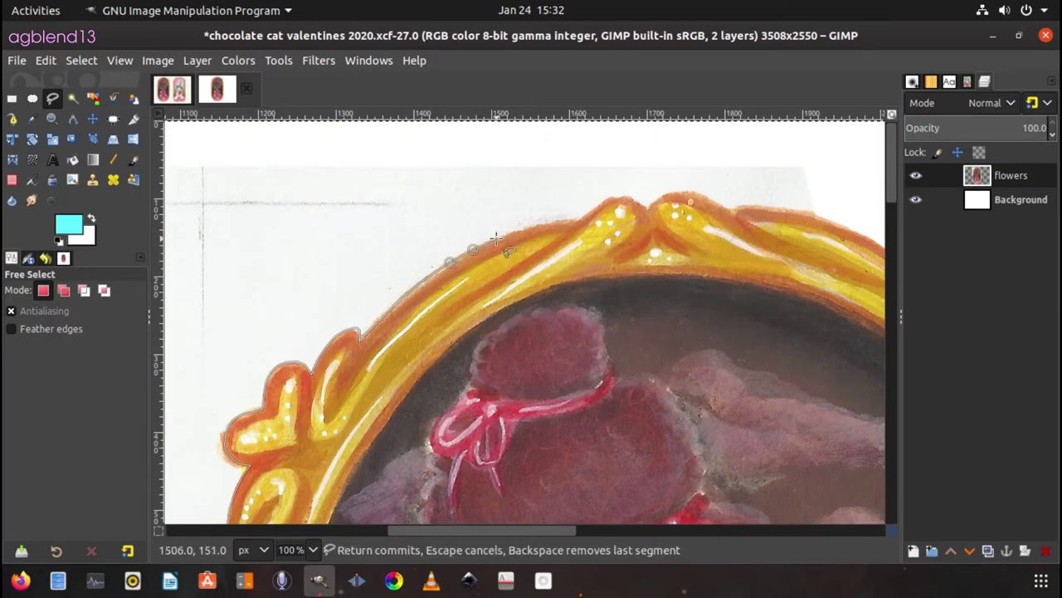
pyautogui.moveTo(628, 194); pyautogui.dragTo(665, 192)
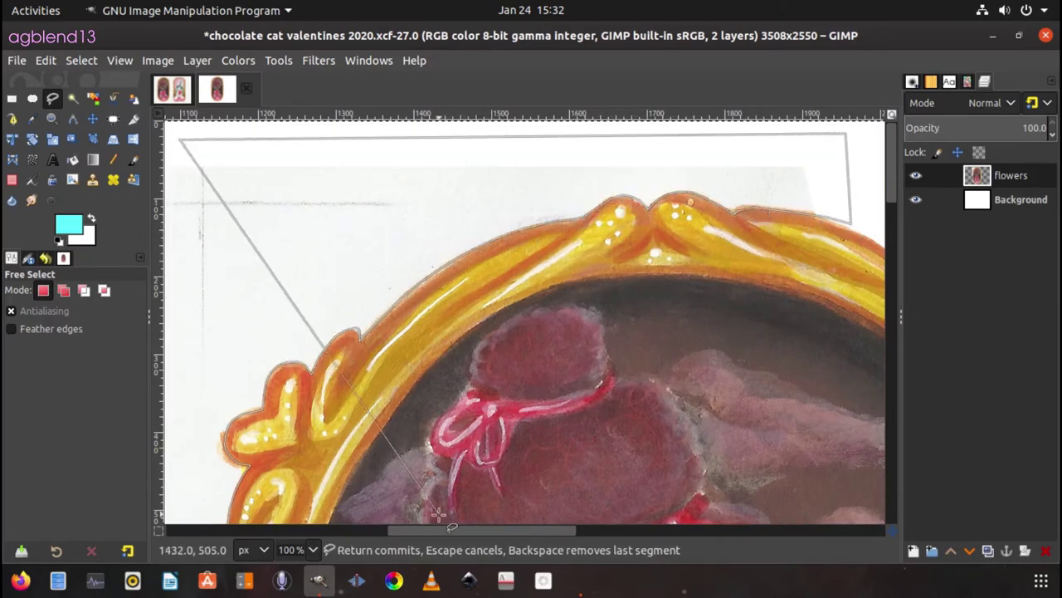
pyautogui.scroll(-5, 498, 332)
pyautogui.click(274, 383)
pyautogui.press('Return')
# Hide the Background layer and save the painting.
pyautogui.click(915, 199)
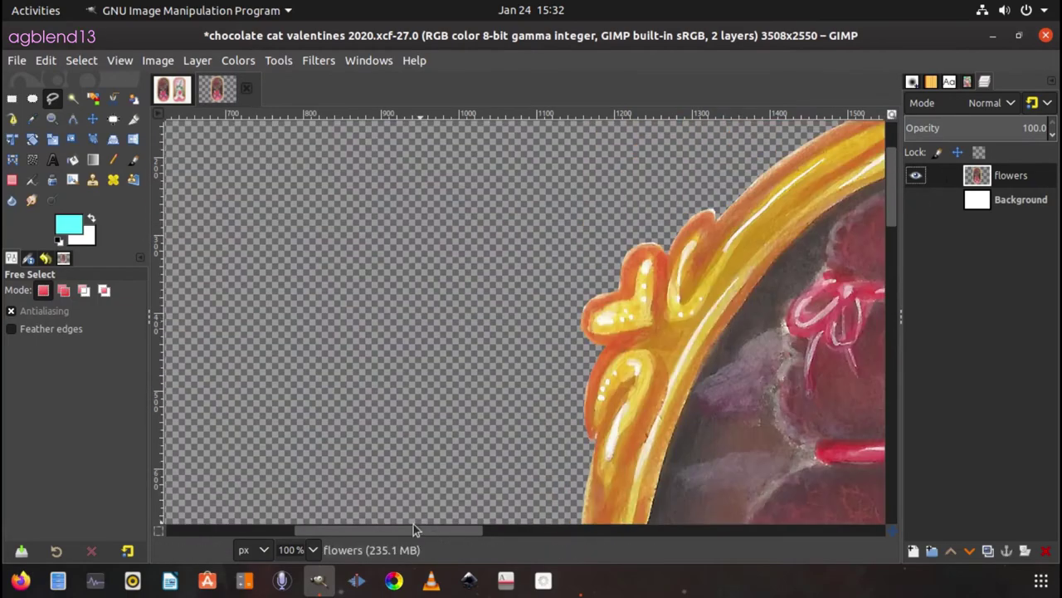
pyautogui.hotkey('ctrl', 's')
pyautogui.scroll(10, 523, 332)
pyautogui.hscroll(6, 551, 473)
pyautogui.scroll(-10, 551, 473)
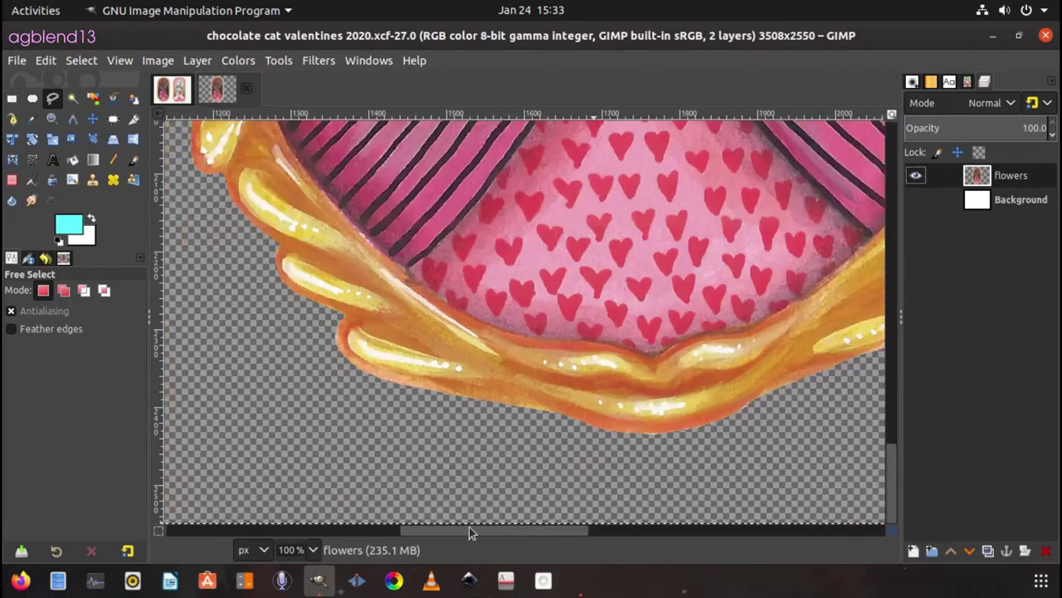
pyautogui.keyDown('ctrl'); pyautogui.scroll(1, 469, 415); pyautogui.keyUp('ctrl')
# Cover a blemish on the striped fabric with a feathered elliptical patch copied from nearby.
pyautogui.keyDown('ctrl'); pyautogui.scroll(1, 468, 415); pyautogui.keyUp('ctrl')
pyautogui.press('e')
pyautogui.click(83, 329)
pyautogui.scroll(-1, 75, 350)
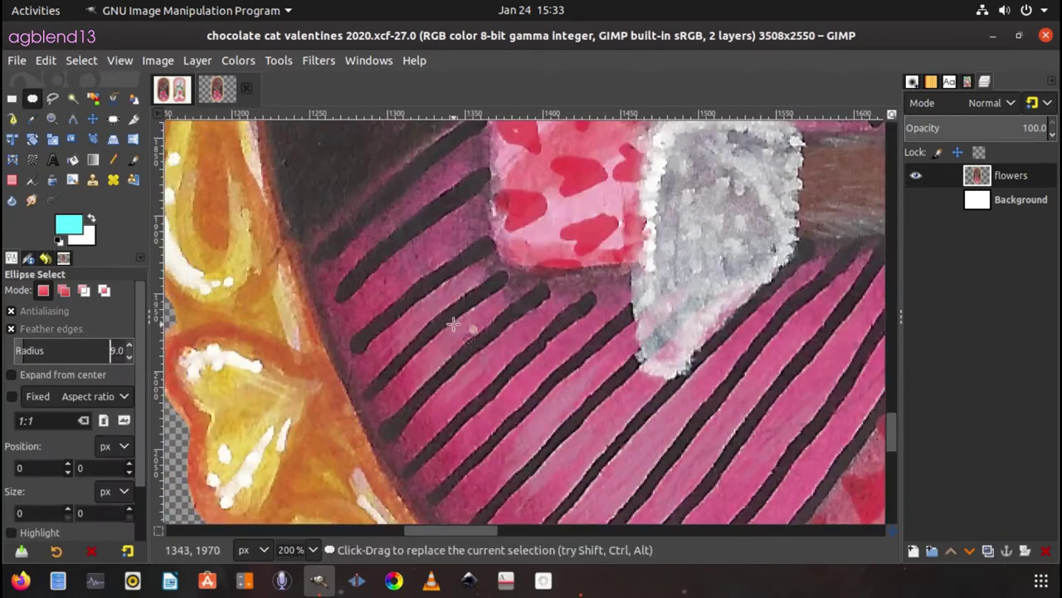
pyautogui.click(466, 327)
pyautogui.hotkey('ctrl', 'c')
pyautogui.hotkey('ctrl', 'v')
pyautogui.click(490, 363)
pyautogui.hotkey('ctrl', 'v')
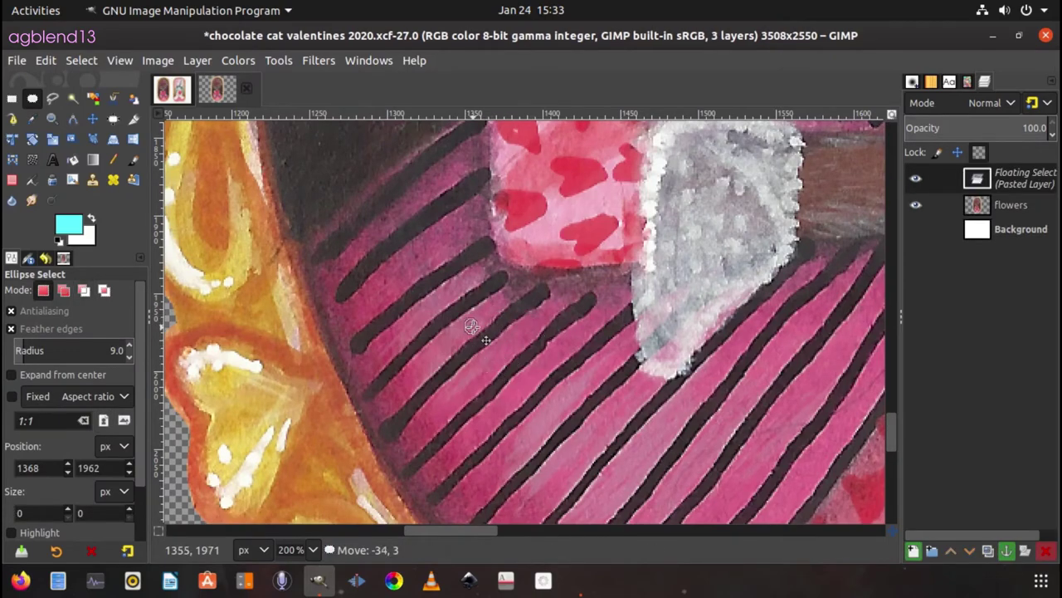
# Copy a small round patch of fur and anchor it over a nearby speck.
pyautogui.click(587, 280)
pyautogui.scroll(10, 587, 332)
pyautogui.moveTo(506, 323); pyautogui.dragTo(526, 343)
pyautogui.hotkey('ctrl', 'c')
pyautogui.hotkey('ctrl', 'v')
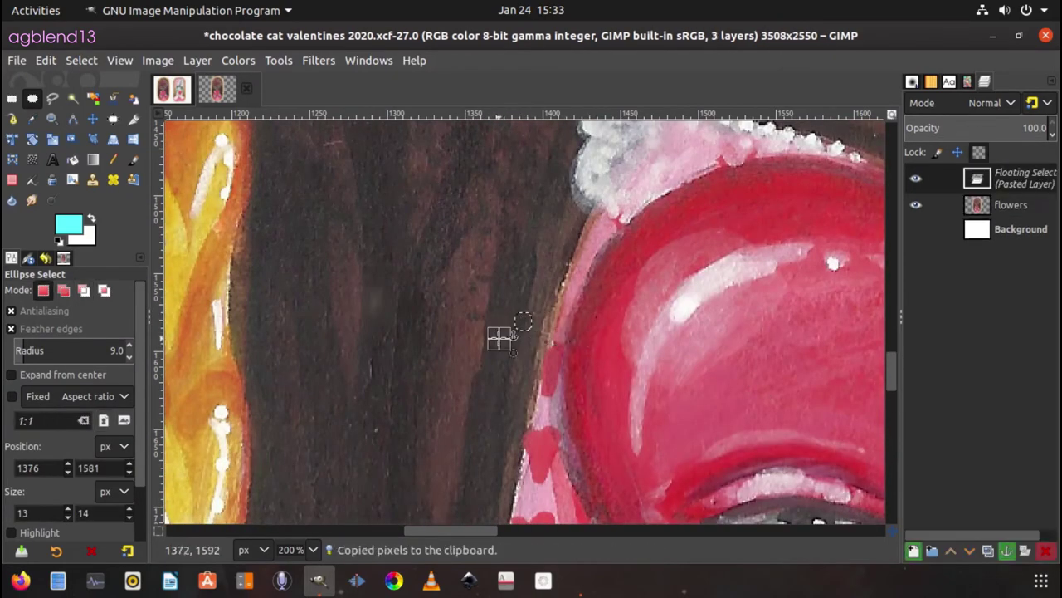
pyautogui.scroll(5, 500, 339)
pyautogui.click(525, 303)
# Patch another fur blemish with a small elliptical copy of adjacent fur.
pyautogui.scroll(10, 692, 294)
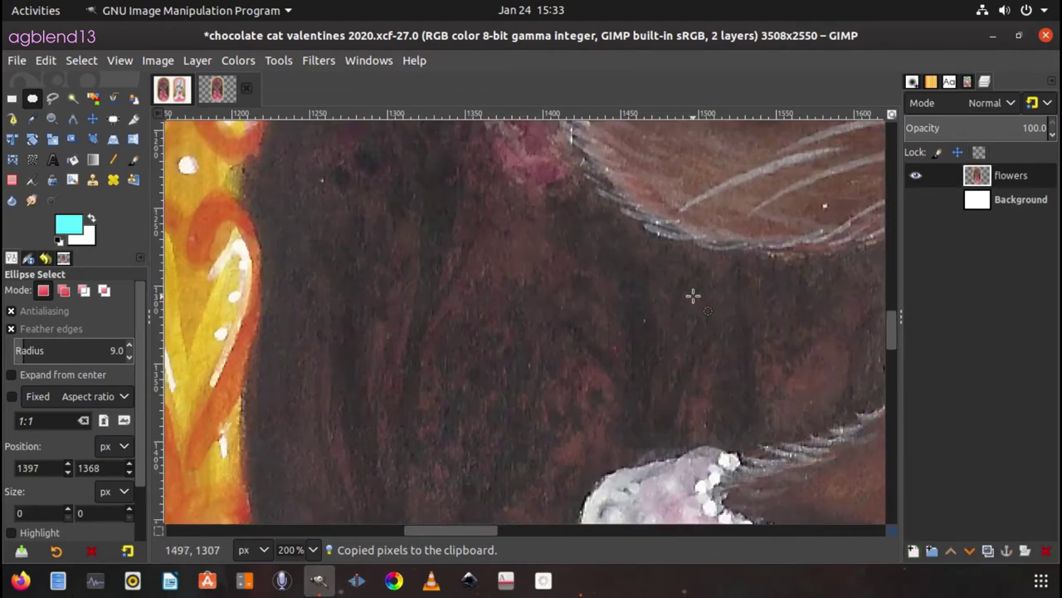
pyautogui.moveTo(308, 289); pyautogui.dragTo(336, 305)
pyautogui.hotkey('ctrl', 'c')
pyautogui.hotkey('ctrl', 'v')
pyautogui.click(332, 300)
pyautogui.click(340, 297)
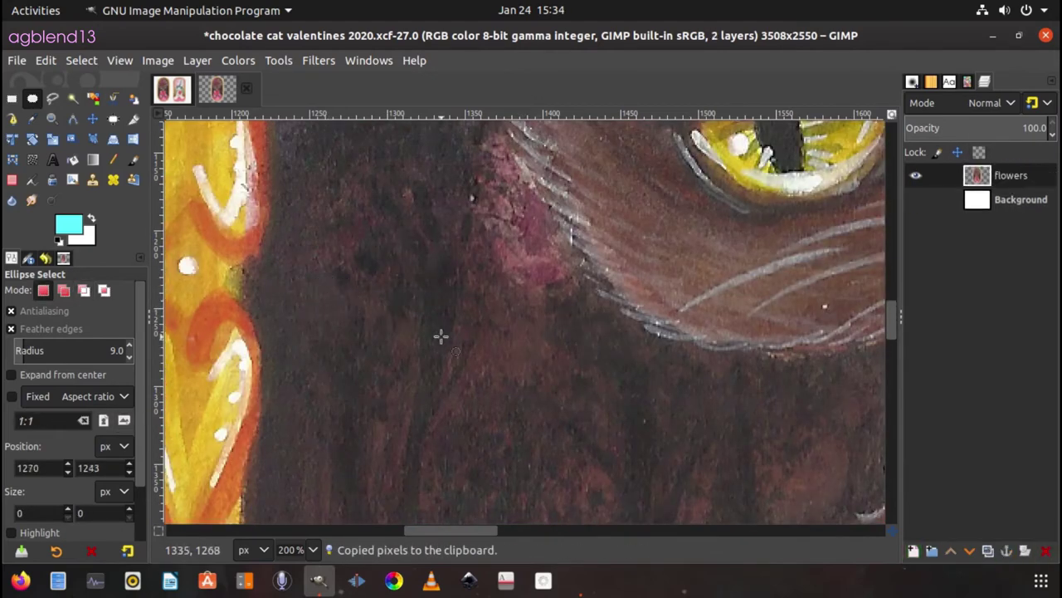
# Paste the fur patch over two more specks, merge it into the layer, and save.
pyautogui.hotkey('ctrl', 'v')
pyautogui.click(813, 308)
pyautogui.hotkey('ctrl', 'v')
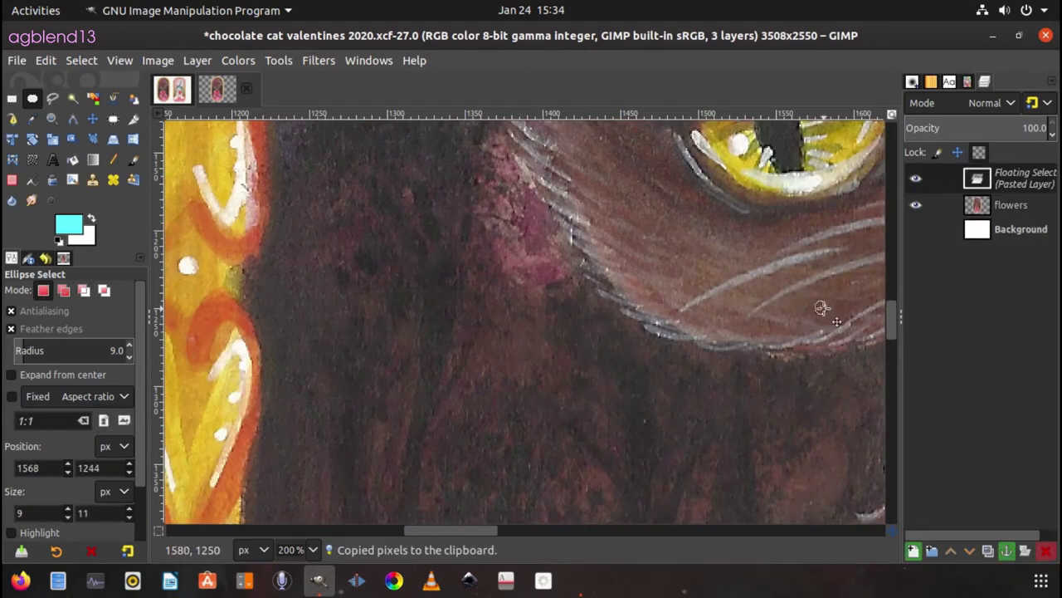
pyautogui.click(823, 308)
pyautogui.hotkey('ctrl', 'v')
pyautogui.click(517, 304)
pyautogui.hotkey('ctrl', 's')
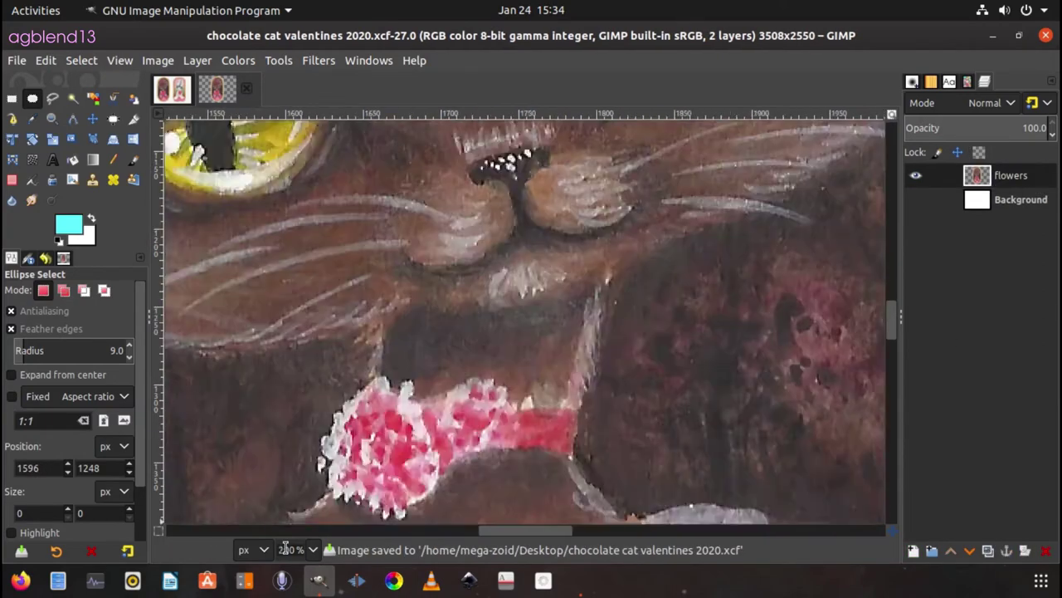
# Copy a tiny patch of dark fur and anchor it over a blemish.
pyautogui.scroll(5, 465, 523)
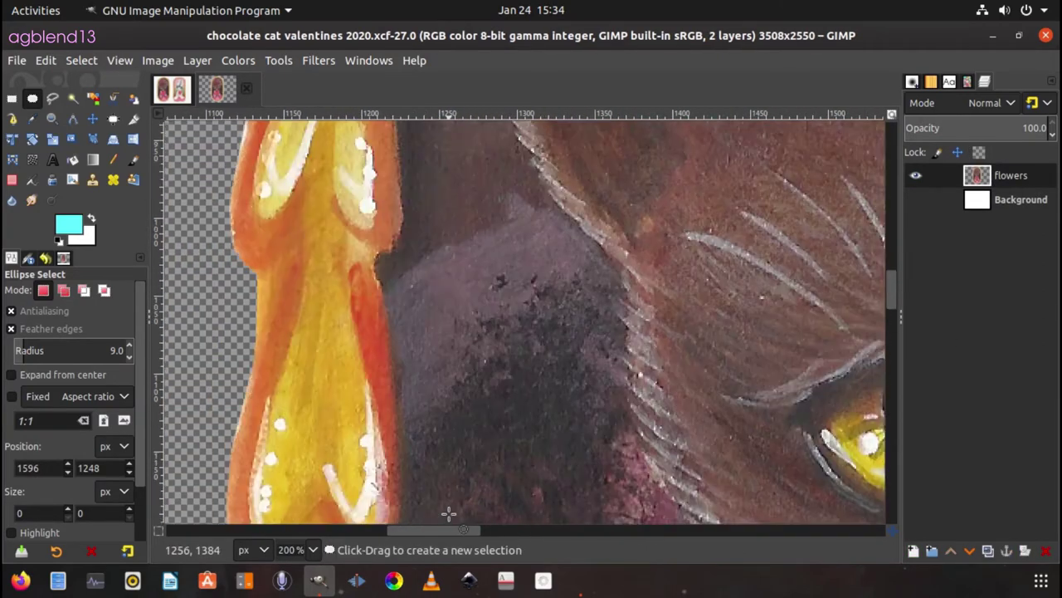
pyautogui.hscroll(3, 452, 515)
pyautogui.moveTo(457, 278); pyautogui.dragTo(478, 304)
pyautogui.hotkey('ctrl', 'c')
pyautogui.scroll(5, 550, 346)
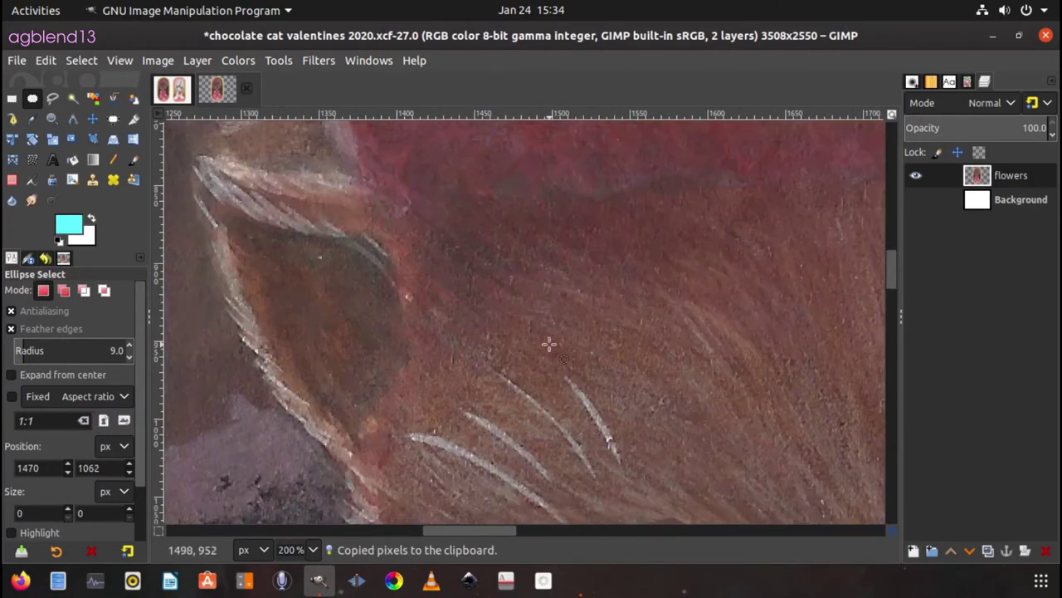
pyautogui.hscroll(-3, 573, 345)
pyautogui.hotkey('ctrl', 'v')
pyautogui.click(583, 375)
pyautogui.scroll(1, 609, 415)
pyautogui.scroll(5, 758, 372)
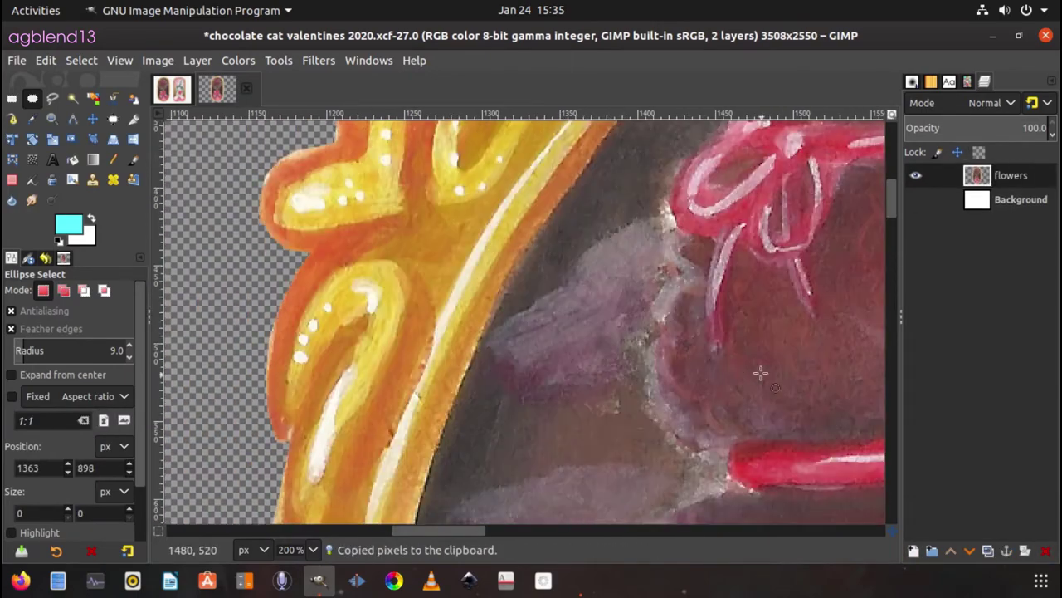
pyautogui.scroll(3, 581, 448)
# Patch a blemish near the frame's edge with an elliptical copy after abandoning a freehand outline.
pyautogui.click(52, 98)
pyautogui.click(493, 239)
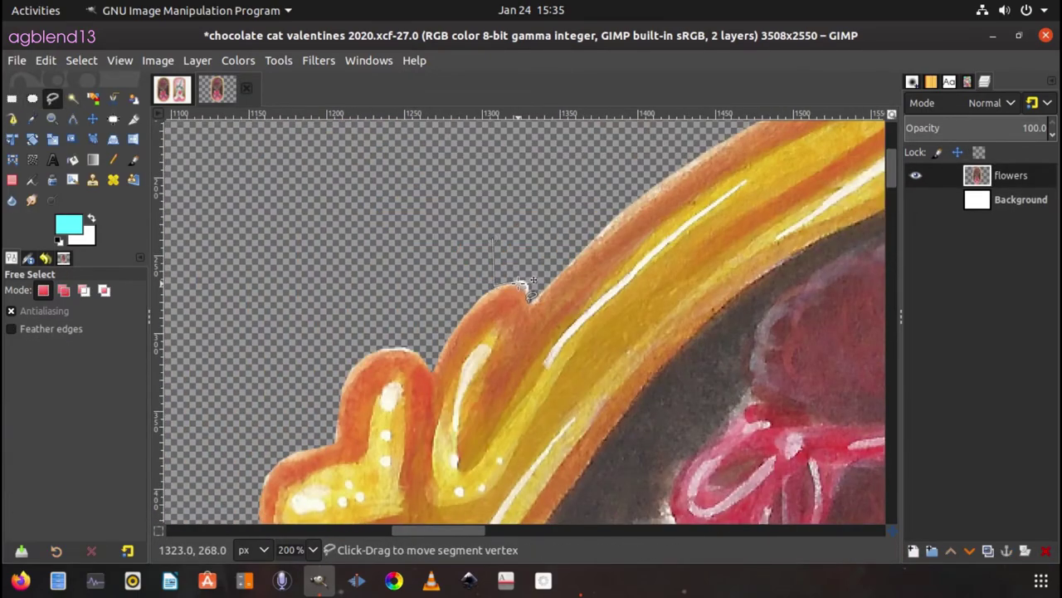
pyautogui.press('Escape')
pyautogui.hscroll(5, 532, 324)
pyautogui.scroll(3, 531, 324)
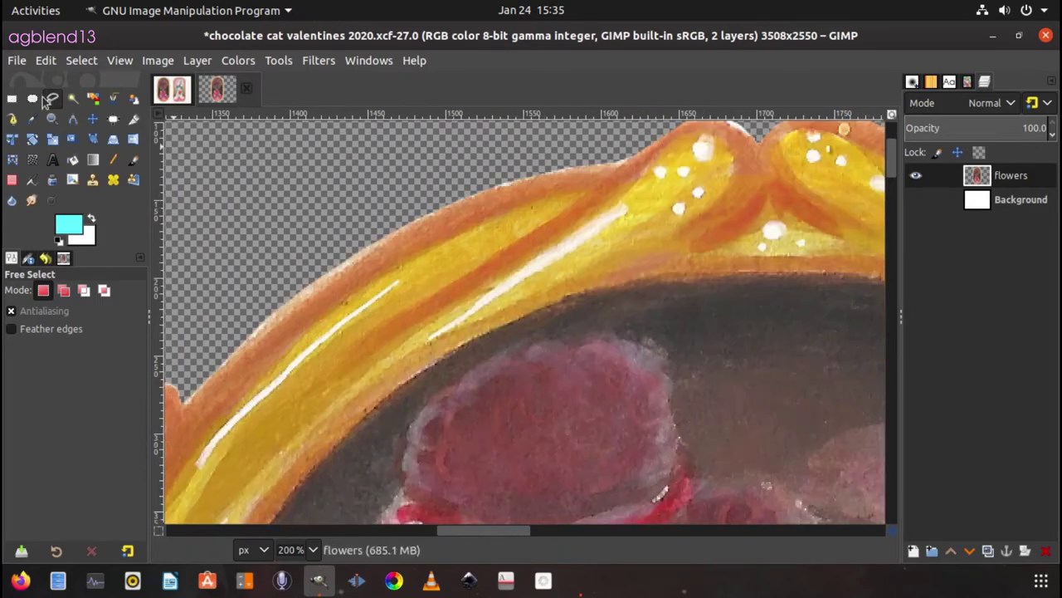
pyautogui.press('e')
pyautogui.hotkey('ctrl', 'c')
pyautogui.hotkey('ctrl', 'v')
pyautogui.click(546, 202)
# Outline a piece of the pink stripes freehand and paste it over a flaw.
pyautogui.scroll(-5, 810, 226)
pyautogui.scroll(-5, 810, 226)
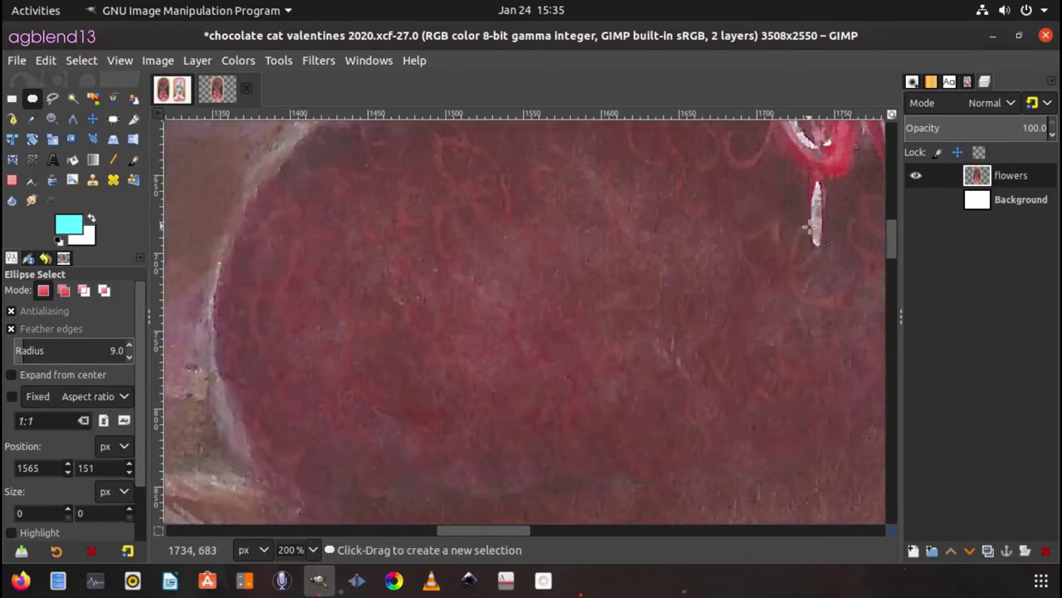
pyautogui.scroll(-5, 810, 227)
pyautogui.scroll(-5, 810, 227)
pyautogui.scroll(-5, 810, 226)
pyautogui.scroll(-5, 810, 227)
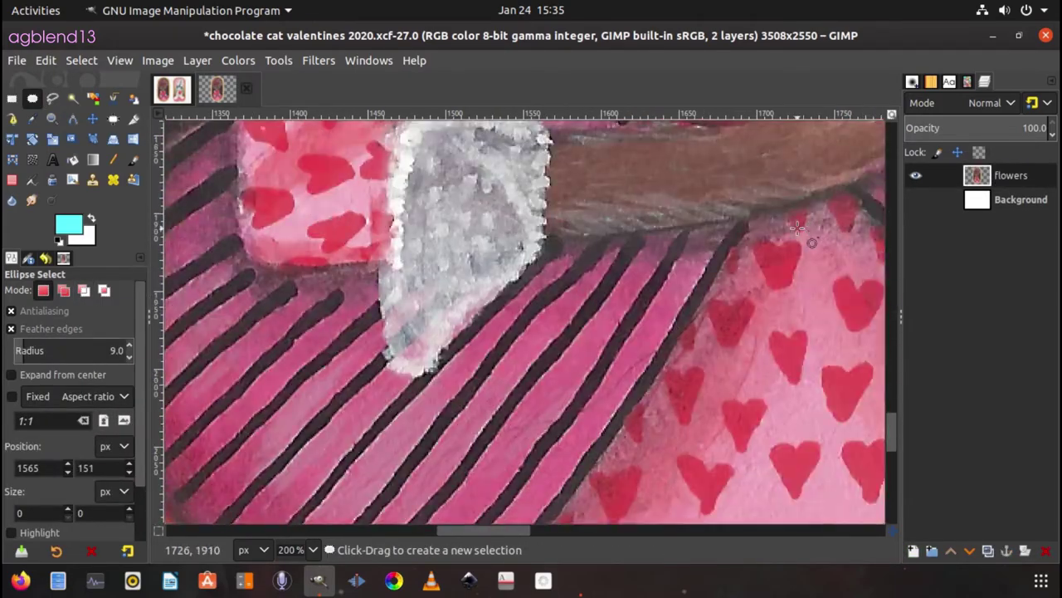
pyautogui.press('f')
pyautogui.click(664, 181)
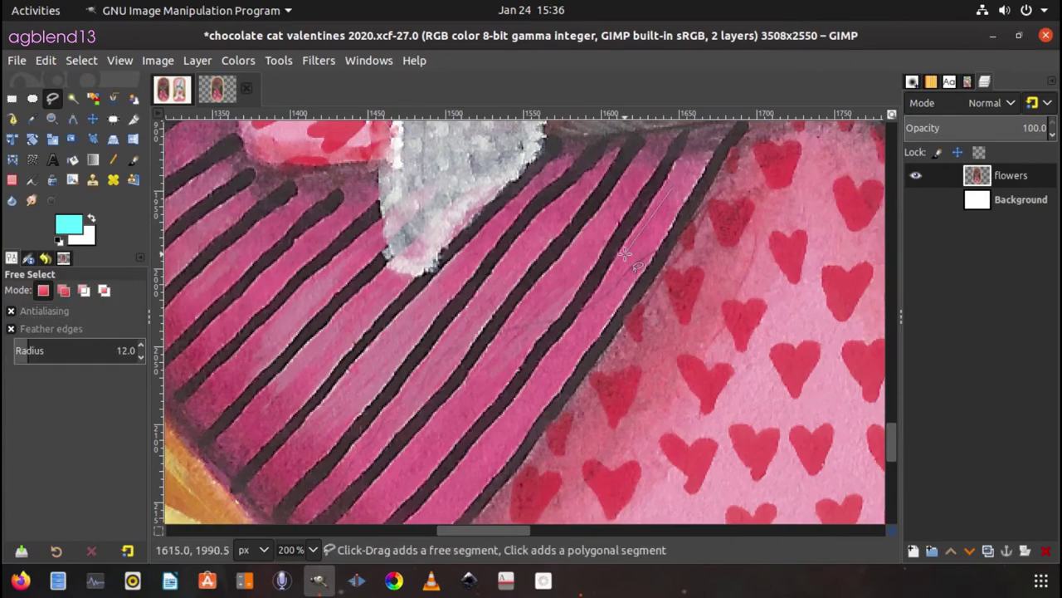
pyautogui.click(672, 189)
pyautogui.hotkey('ctrl', 'c')
pyautogui.hotkey('ctrl', 'v')
pyautogui.hotkey('ctrl', 'h')
# Anchor two more copies of the stripe piece and save the painting.
pyautogui.hotkey('ctrl', 'v')
pyautogui.hotkey('ctrl', 'h')
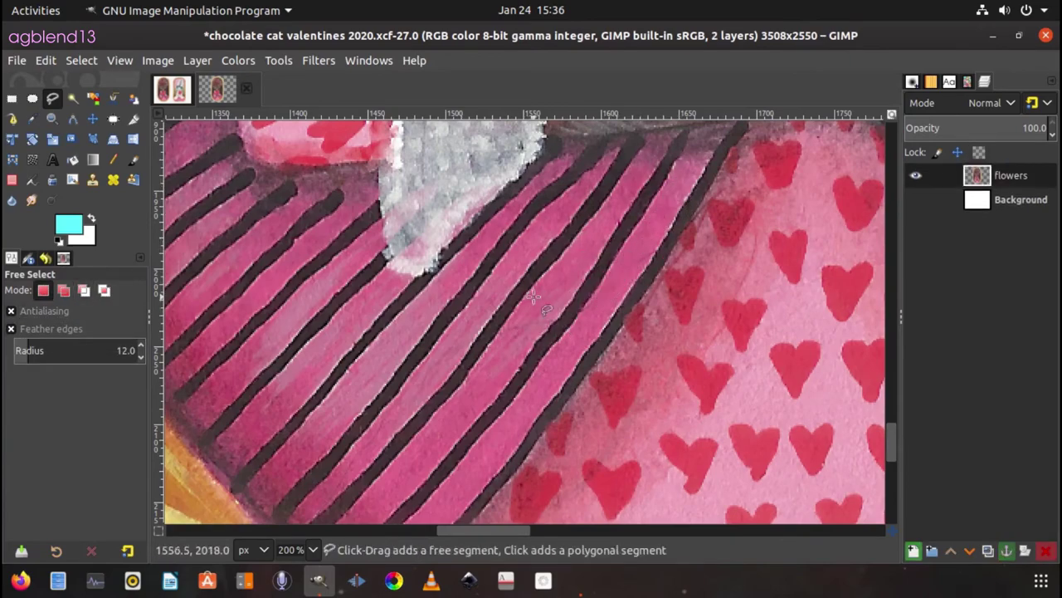
pyautogui.hotkey('ctrl', 'c')
pyautogui.hotkey('ctrl', 'v')
pyautogui.hotkey('ctrl', 'h')
pyautogui.hotkey('ctrl', 's')
# Copy a small elliptical patch of the heart pattern.
pyautogui.scroll(-5, 667, 424)
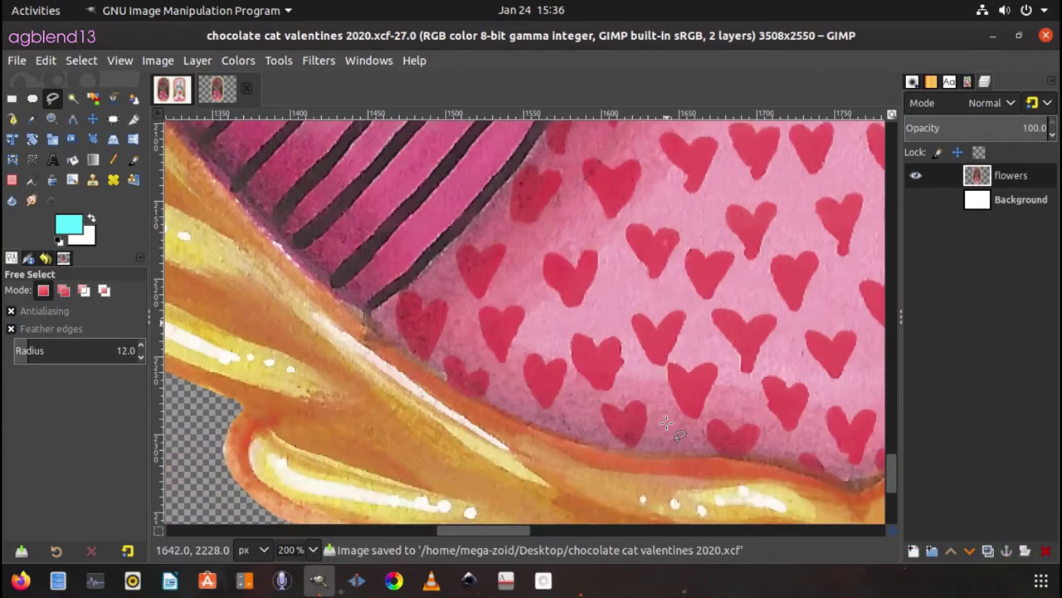
pyautogui.scroll(-3, 523, 324)
pyautogui.hscroll(5, 522, 324)
pyautogui.press('e')
pyautogui.scroll(3, 523, 324)
pyautogui.moveTo(435, 352); pyautogui.dragTo(453, 370)
pyautogui.hotkey('ctrl', 'c')
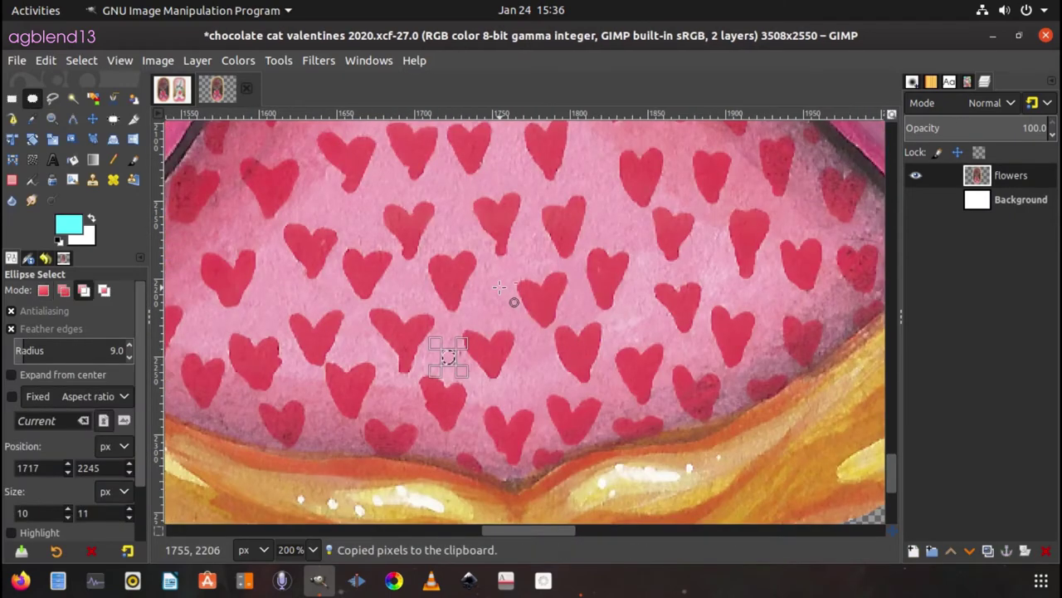
# Try pasting the heart-pattern patch over spots, undoing both attempts.
pyautogui.scroll(5, 589, 372)
pyautogui.scroll(5, 585, 369)
pyautogui.scroll(5, 582, 366)
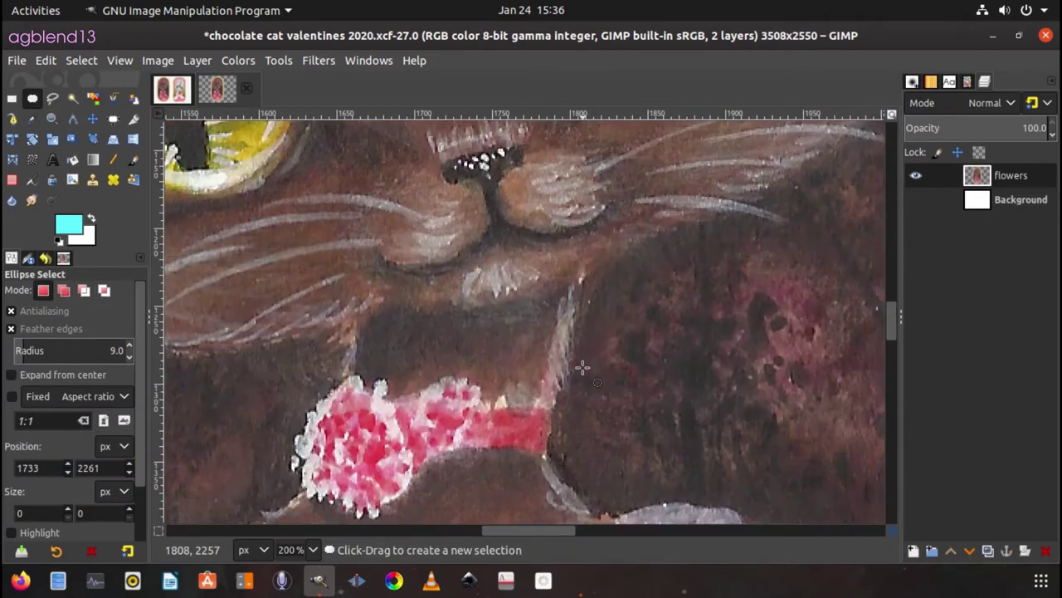
pyautogui.scroll(-3, 581, 366)
pyautogui.hotkey('ctrl', 'v')
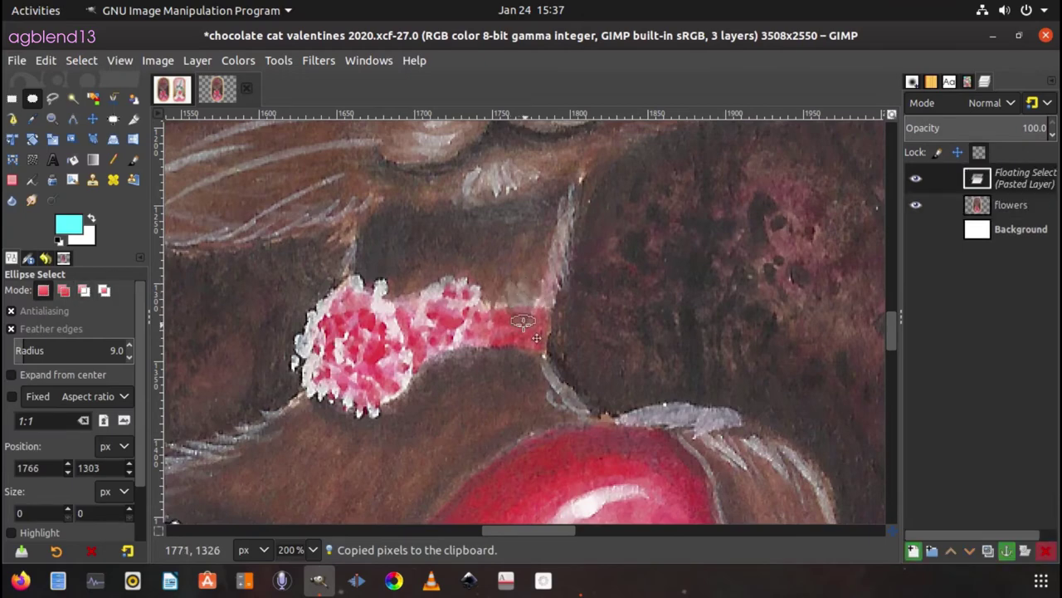
pyautogui.hotkey('ctrl', 'z')
pyautogui.scroll(3, 597, 349)
pyautogui.hotkey('ctrl', 'v')
pyautogui.hotkey('ctrl', 'z')
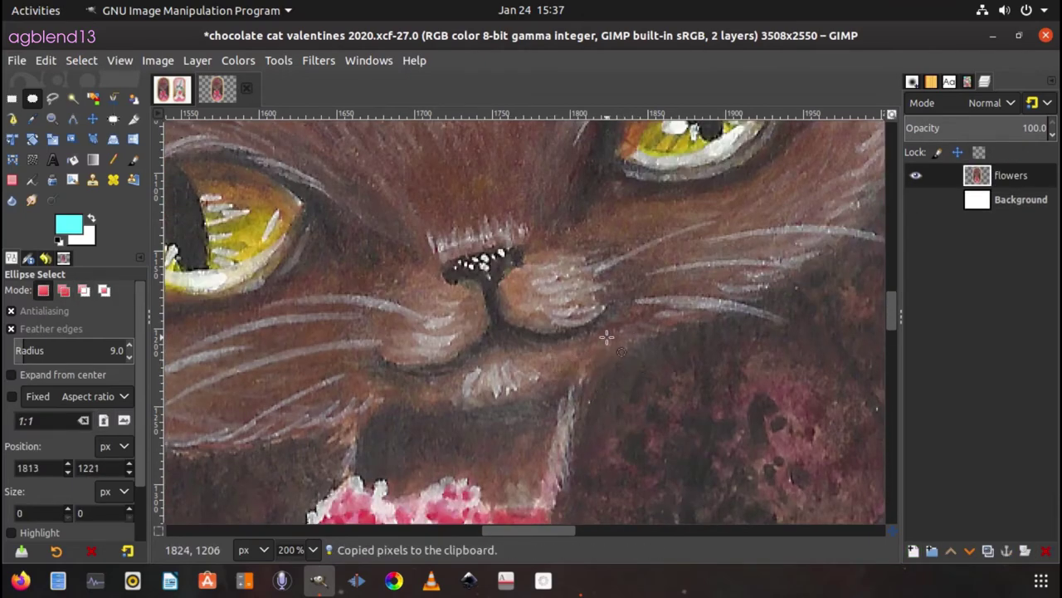
# Try another small elliptical patch, undo the paste, and save the image.
pyautogui.scroll(3, 607, 336)
pyautogui.scroll(5, 576, 356)
pyautogui.scroll(3, 636, 324)
pyautogui.moveTo(651, 350); pyautogui.dragTo(668, 371)
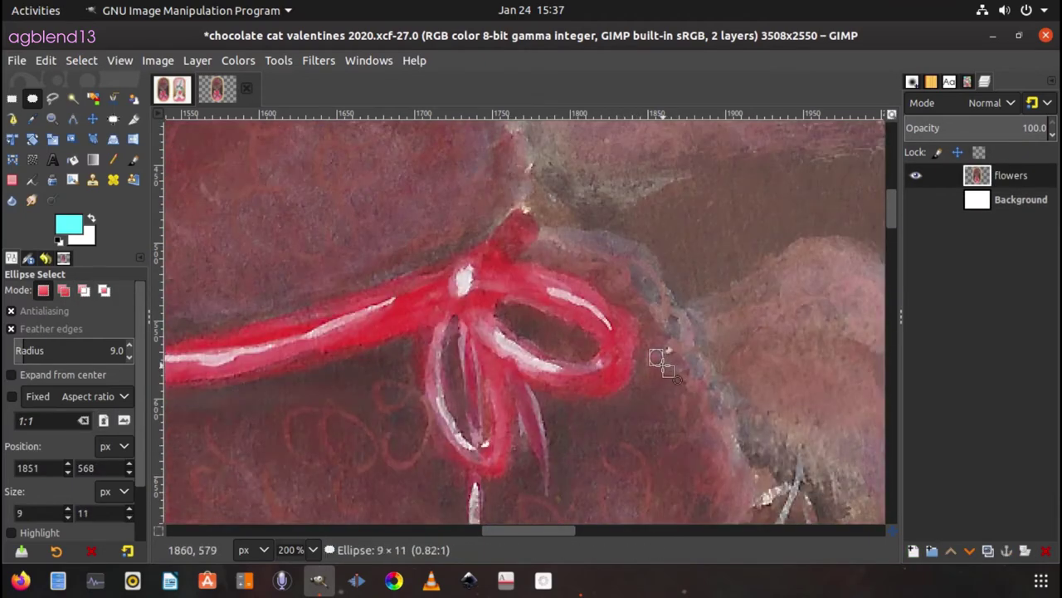
pyautogui.hotkey('ctrl', 'c')
pyautogui.hotkey('ctrl', 'v')
pyautogui.hotkey('ctrl', 'z')
pyautogui.scroll(3, 581, 357)
pyautogui.scroll(3, 539, 357)
pyautogui.hotkey('ctrl', 's')
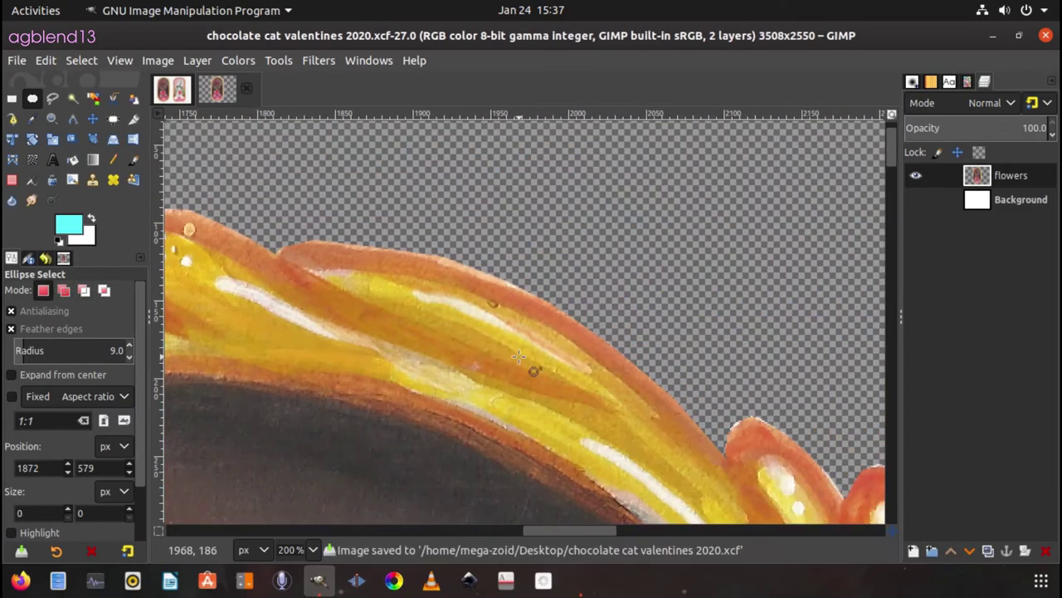
# Test a patch on the frame edge, undo it, and save.
pyautogui.click(573, 390)
pyautogui.hotkey('ctrl', 'c')
pyautogui.hotkey('ctrl', 'v')
pyautogui.hotkey('ctrl', 'z')
pyautogui.hotkey('ctrl', 'v')
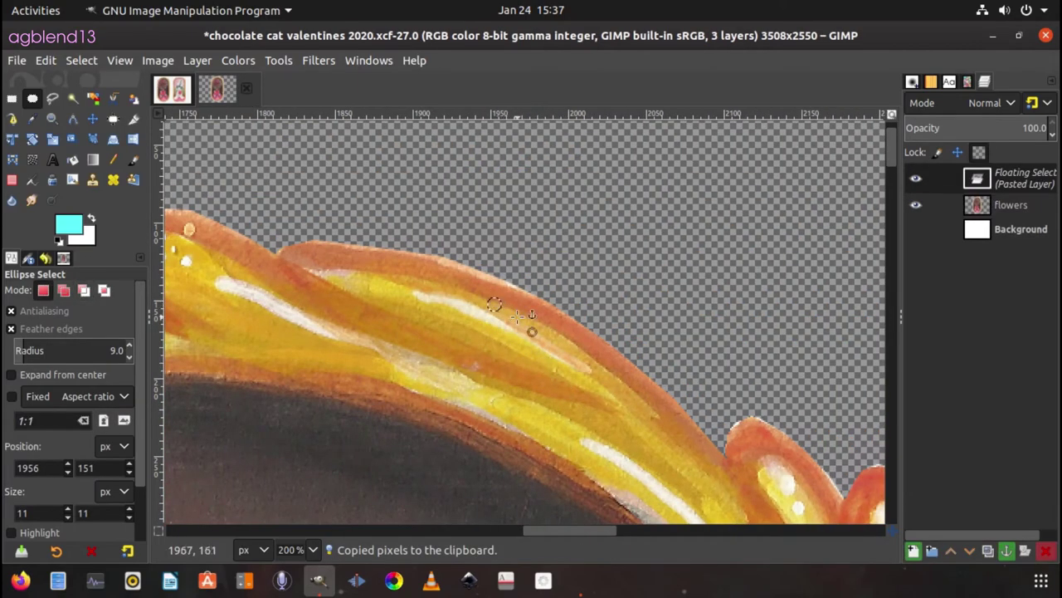
pyautogui.hotkey('ctrl', 'z')
pyautogui.hotkey('ctrl', 's')
pyautogui.scroll(-6, 671, 357)
# Copy small areas of dark background and try pasting them over gaps.
pyautogui.click(678, 318)
pyautogui.hotkey('ctrl', 'c')
pyautogui.hotkey('ctrl', 'v')
pyautogui.hotkey('ctrl', 'z')
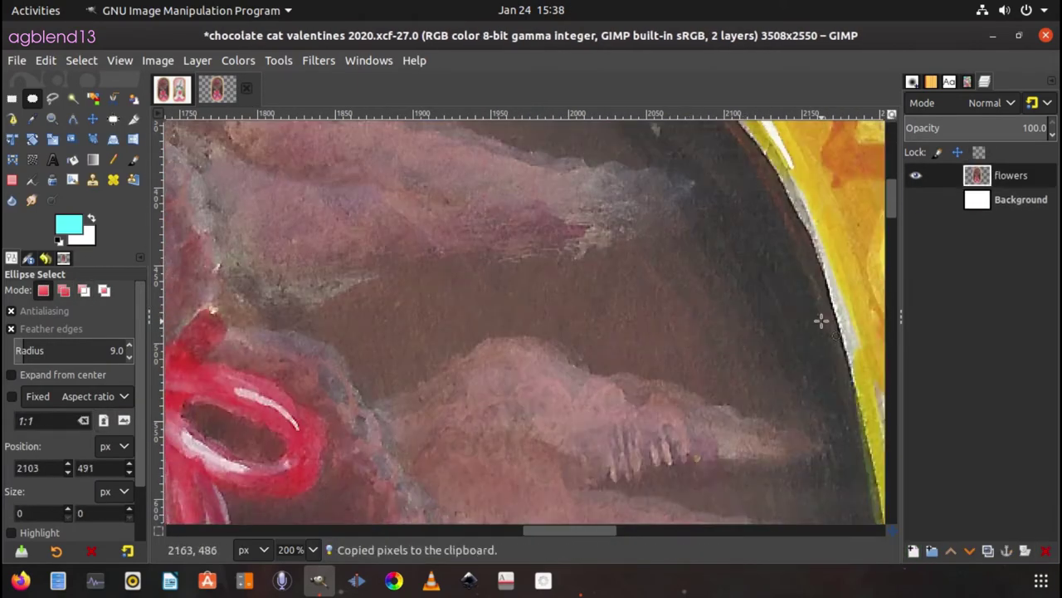
pyautogui.scroll(-6, 822, 318)
pyautogui.moveTo(504, 309); pyautogui.dragTo(519, 322)
pyautogui.hotkey('ctrl', 'c')
pyautogui.hotkey('ctrl', 'v')
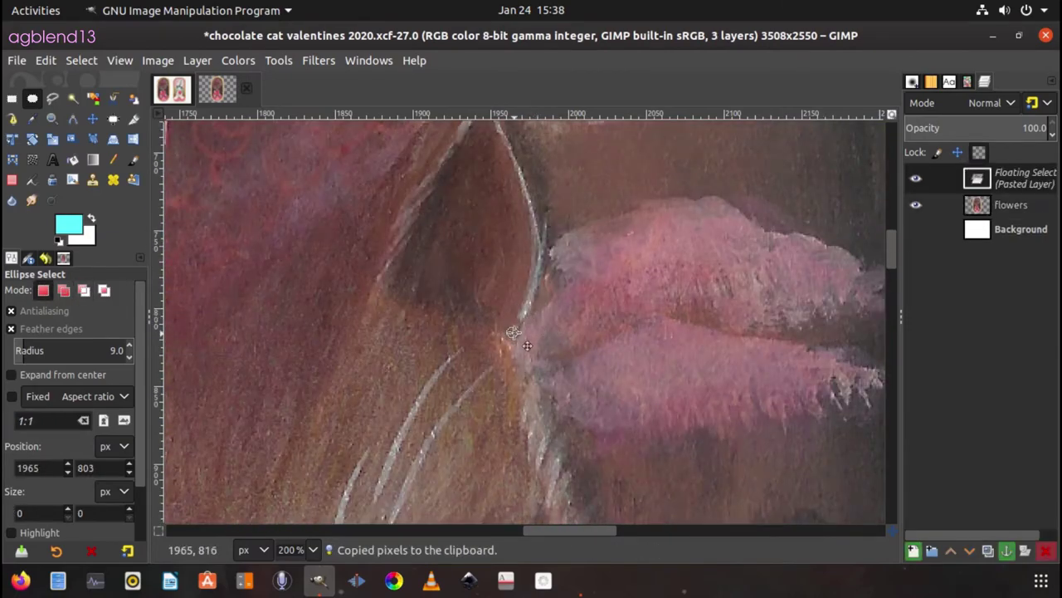
pyautogui.hotkey('ctrl', 'z')
pyautogui.scroll(10, 725, 322)
# Patch the area beside the whisker with an elliptical copy and save.
pyautogui.click(55, 158)
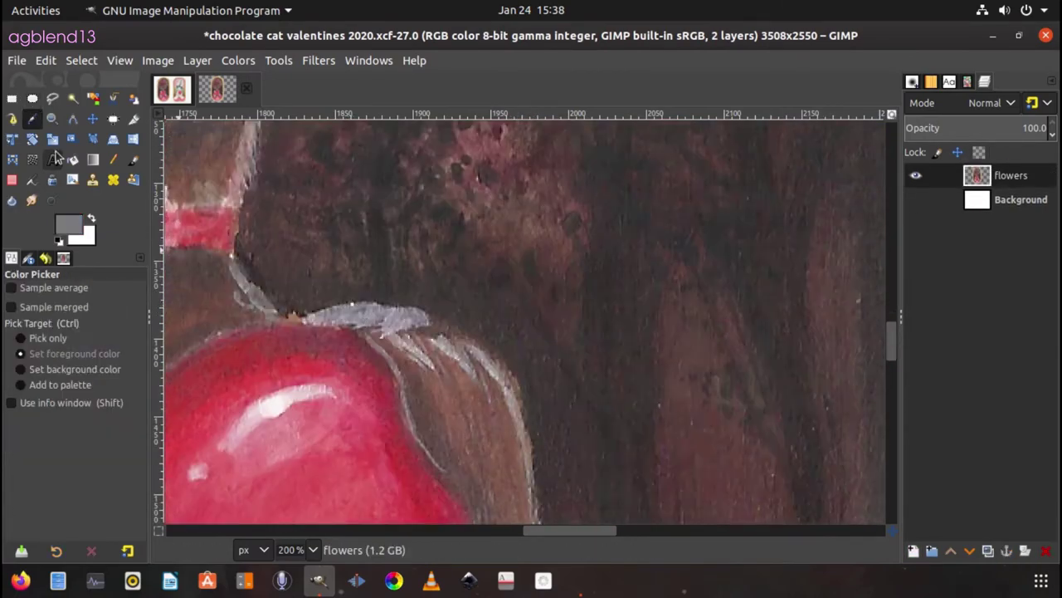
pyautogui.press('p')
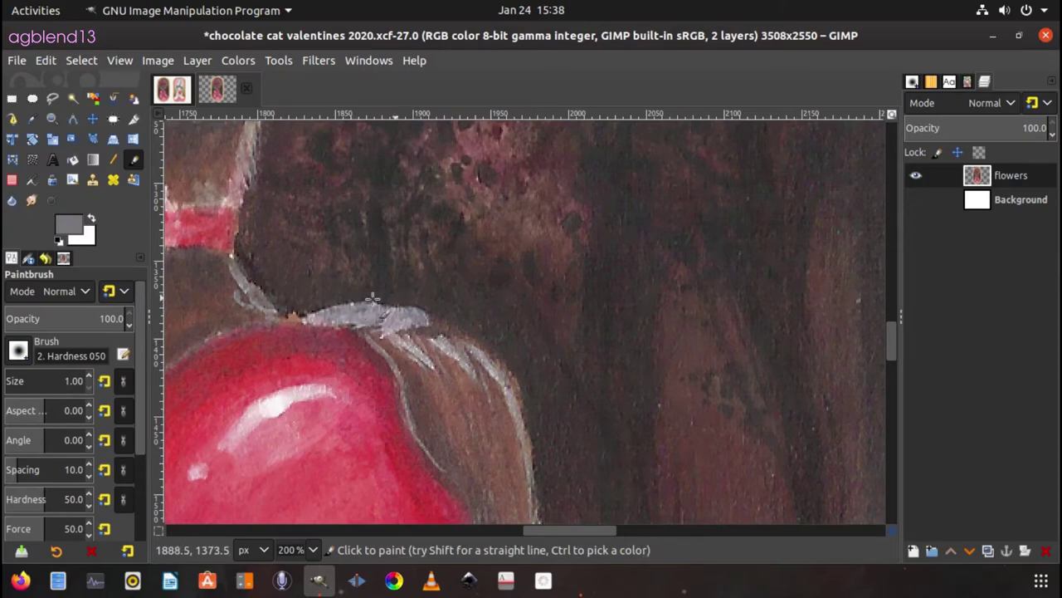
pyautogui.press('e')
pyautogui.moveTo(336, 304); pyautogui.dragTo(349, 318)
pyautogui.hotkey('ctrl', 'c')
pyautogui.hotkey('ctrl', 'v')
pyautogui.hotkey('ctrl', 'z')
pyautogui.hotkey('ctrl', 'v')
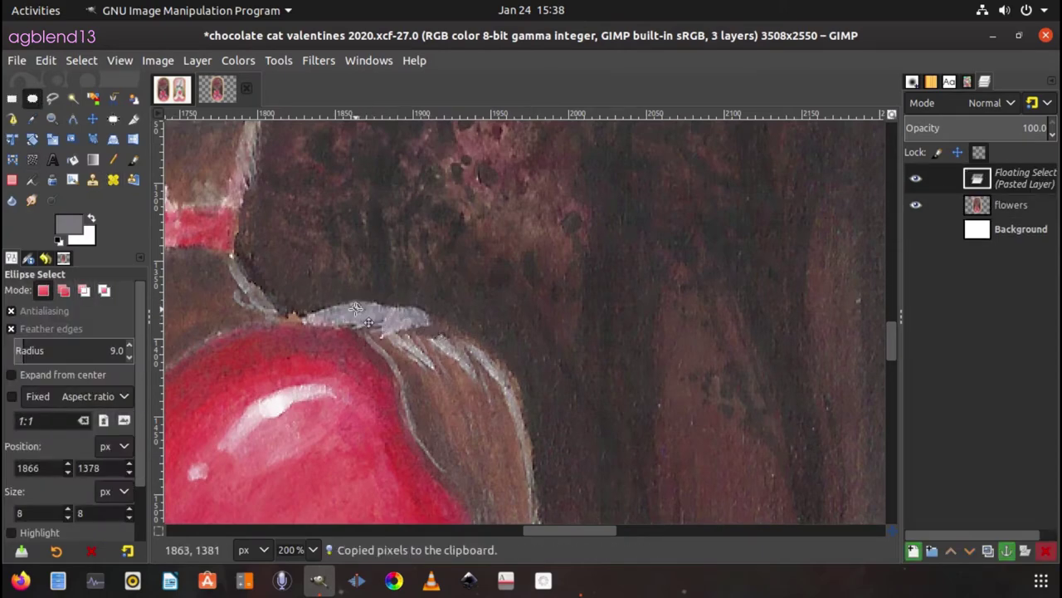
pyautogui.hotkey('ctrl', 'h')
pyautogui.hotkey('ctrl', 's')
# Anchor small circular patches over two more blemishes.
pyautogui.scroll(-5, 564, 358)
pyautogui.moveTo(717, 219); pyautogui.dragTo(737, 239)
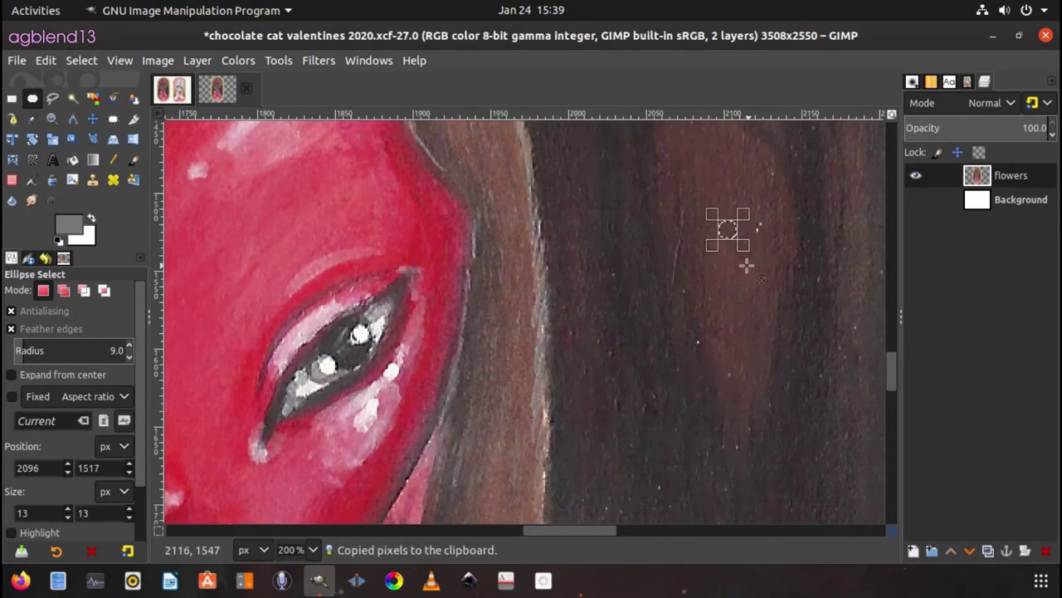
pyautogui.scroll(-1, 722, 257)
pyautogui.hotkey('ctrl', 'v')
pyautogui.hotkey('ctrl', 'h')
pyautogui.scroll(-4, 719, 268)
pyautogui.scroll(-2, 661, 282)
pyautogui.moveTo(515, 368); pyautogui.dragTo(530, 383)
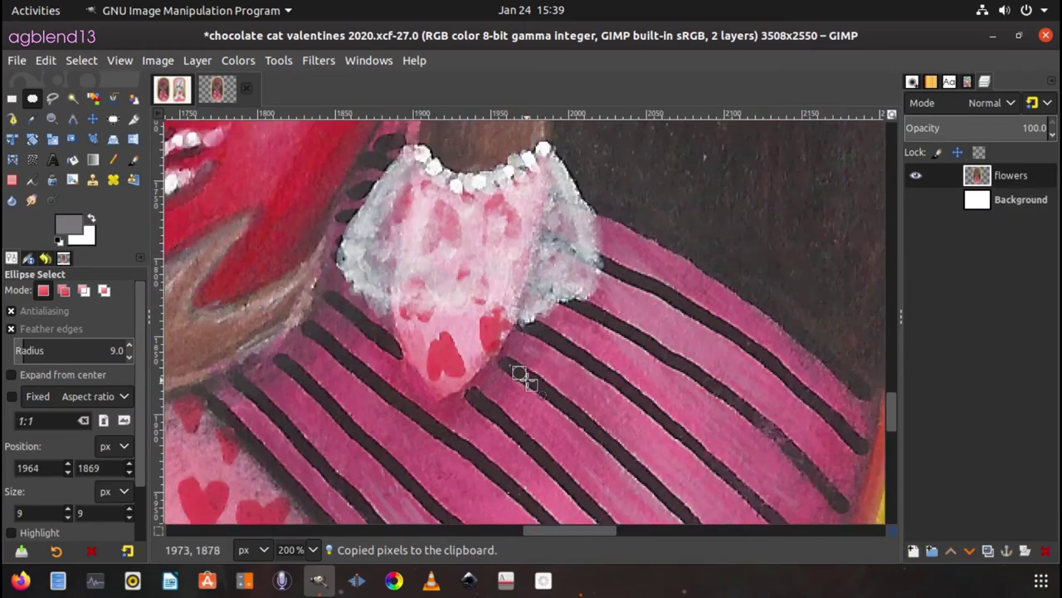
pyautogui.hotkey('ctrl', 'v')
pyautogui.hotkey('ctrl', 'h')
pyautogui.hotkey('ctrl', 'v')
pyautogui.hotkey('ctrl', 'h')
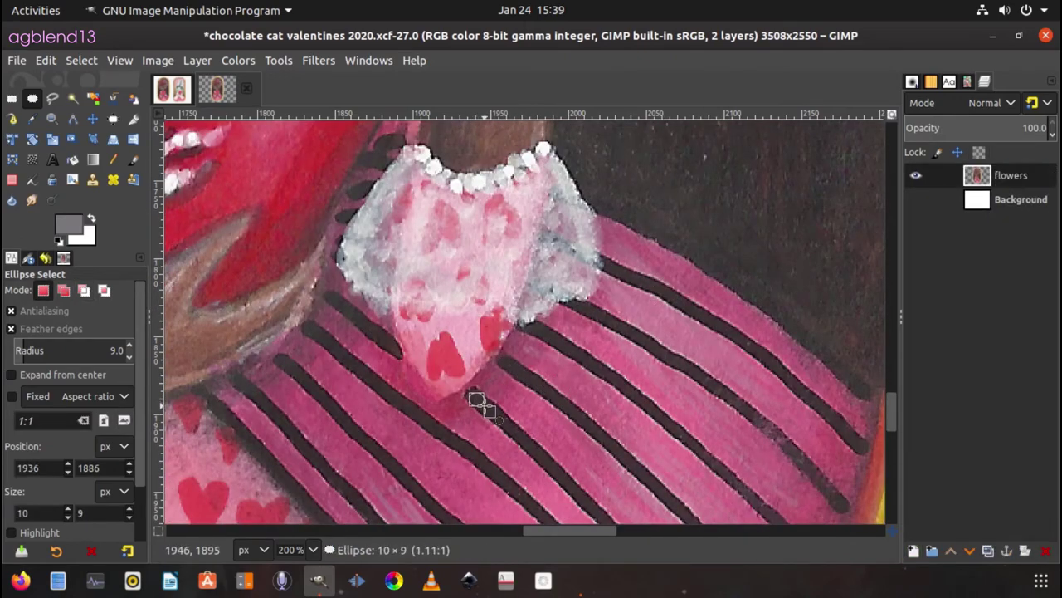
# Copy a small patch of the stripes and anchor it onto the painting.
pyautogui.hotkey('ctrl', 'c')
pyautogui.hotkey('ctrl', 'v')
pyautogui.hotkey('ctrl', 'h')
pyautogui.scroll(-5, 498, 401)
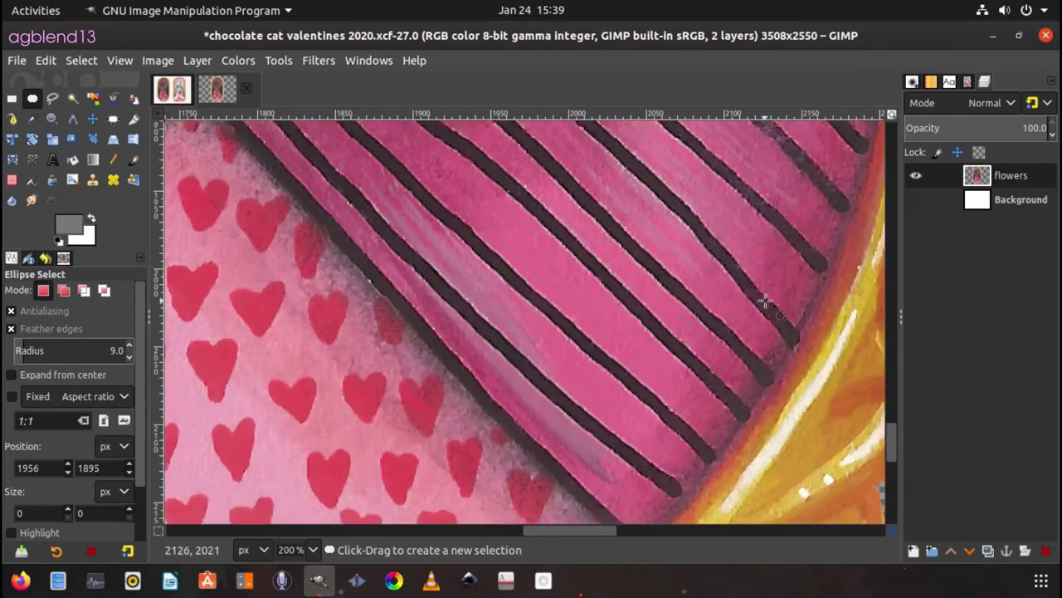
pyautogui.scroll(-5, 581, 398)
# Copy a thin strip of background and anchor two copies over specks.
pyautogui.hscroll(5, 750, 413)
pyautogui.scroll(5, 749, 412)
pyautogui.scroll(5, 749, 412)
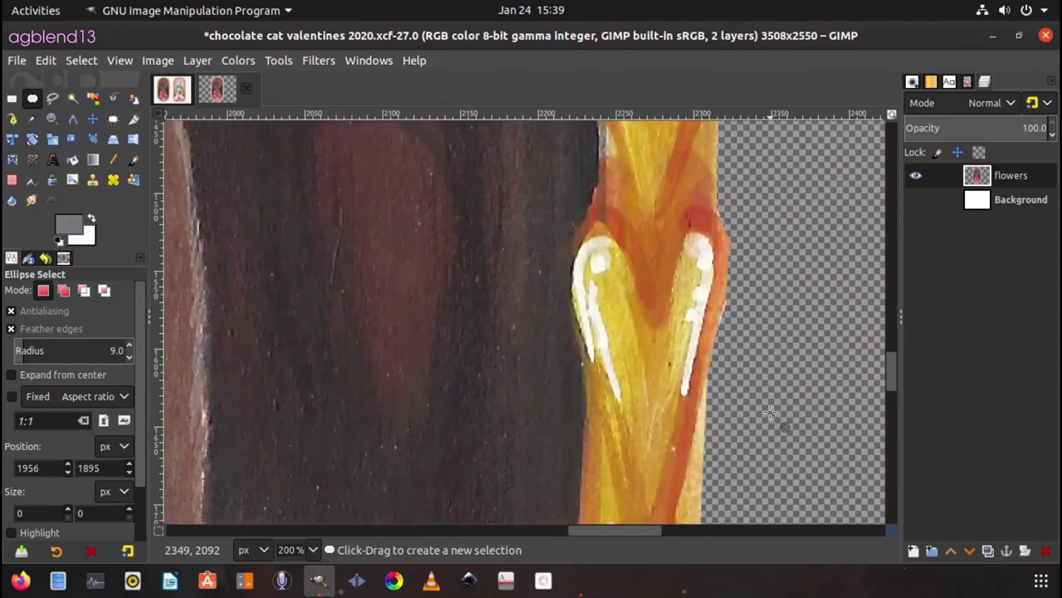
pyautogui.moveTo(349, 299); pyautogui.dragTo(358, 396)
pyautogui.hotkey('ctrl', 'c')
pyautogui.hotkey('ctrl', 'v')
pyautogui.hotkey('ctrl', 'h')
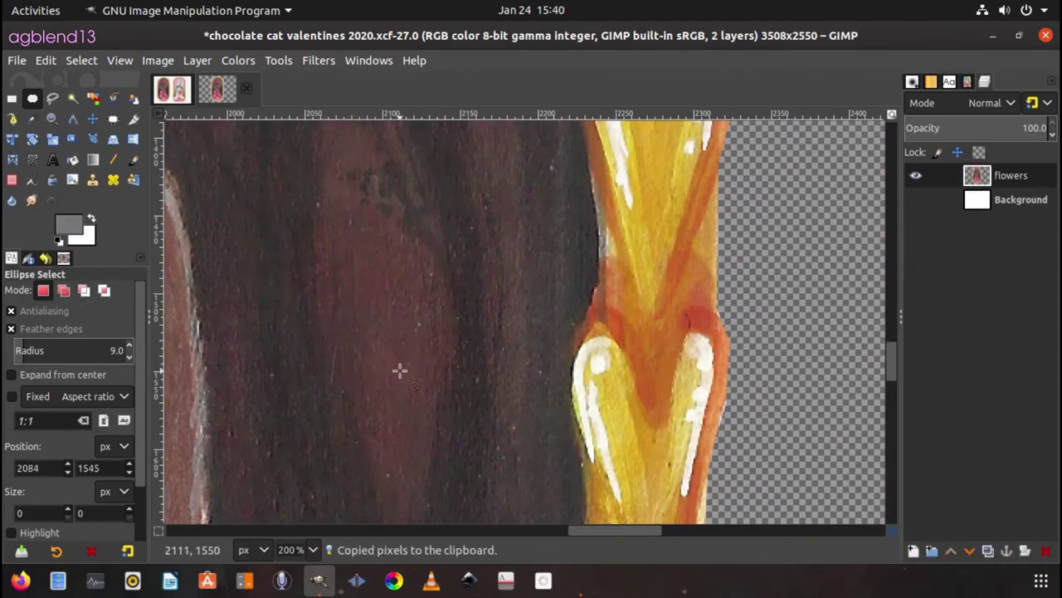
pyautogui.hotkey('ctrl', 'v')
pyautogui.hotkey('ctrl', 'h')
# Anchor two copies of a patch from near the heart and save the image.
pyautogui.scroll(-3, 534, 368)
pyautogui.scroll(3, 533, 368)
pyautogui.hotkey('ctrl', 'c')
pyautogui.hotkey('ctrl', 'v')
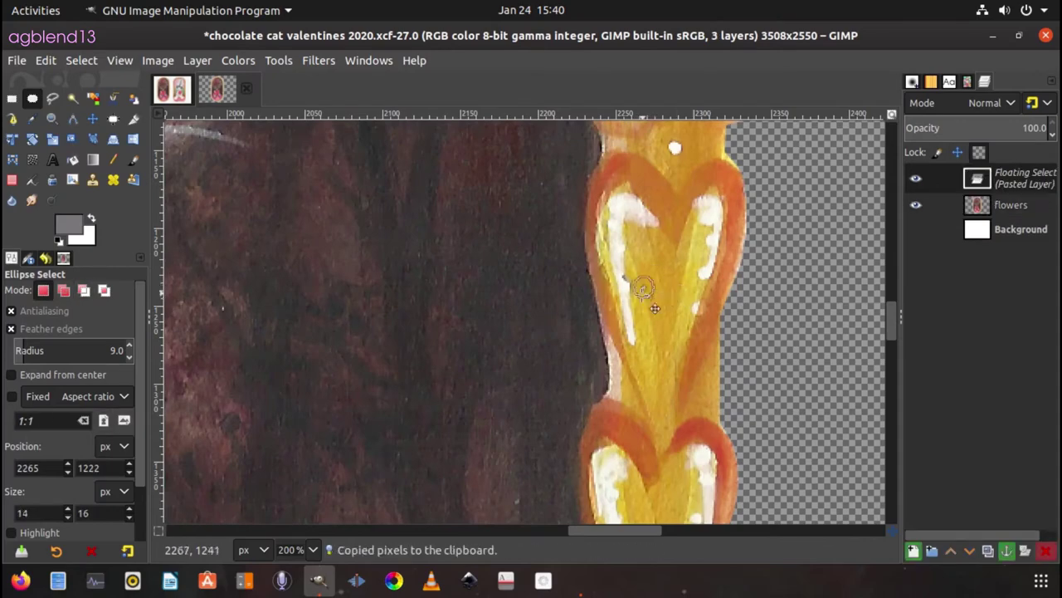
pyautogui.hotkey('ctrl', 'h')
pyautogui.hotkey('ctrl', 'v')
pyautogui.hotkey('ctrl', 'h')
pyautogui.scroll(3, 656, 290)
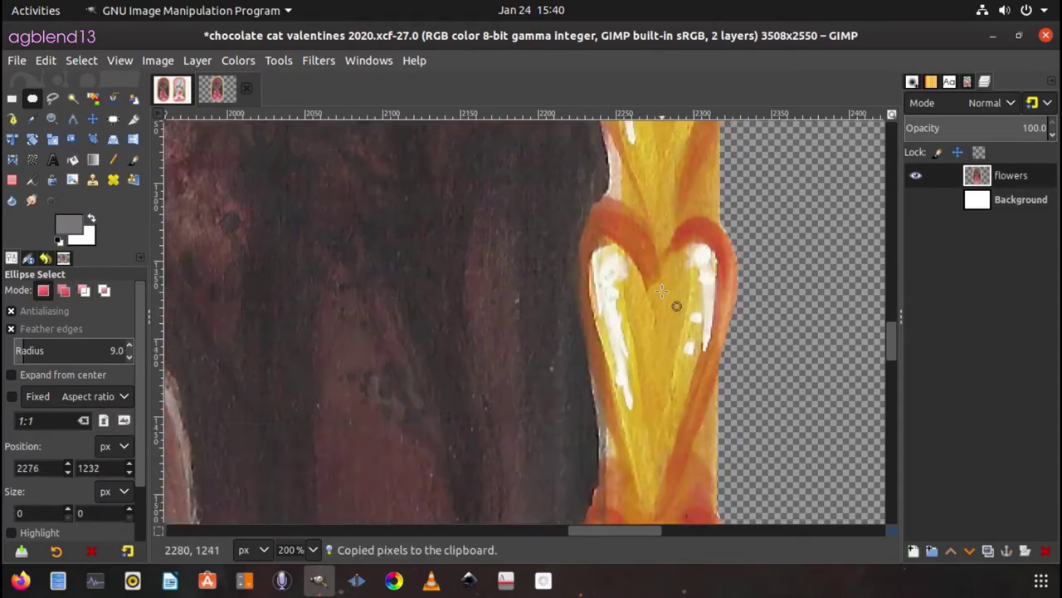
pyautogui.hotkey('ctrl', 's')
pyautogui.scroll(3, 662, 289)
pyautogui.scroll(3, 662, 290)
pyautogui.scroll(10, 663, 289)
# Fit the image in the window and make the white Background layer visible.
pyautogui.hotkey('shift', 'ctrl', 'j')
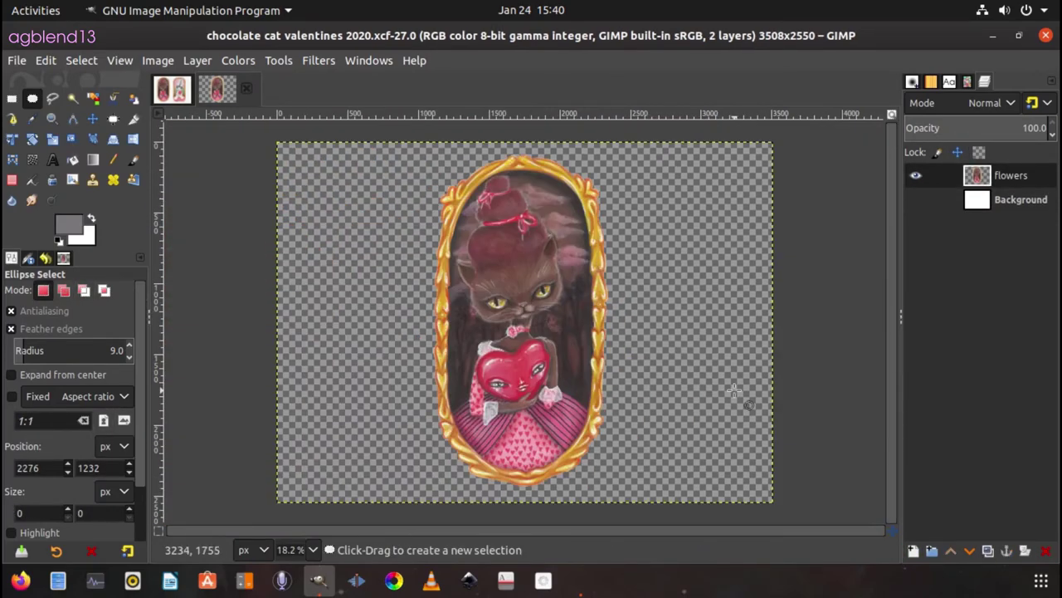
pyautogui.click(915, 199)
pyautogui.scroll(1, 610, 360)
pyautogui.scroll(1, 514, 415)
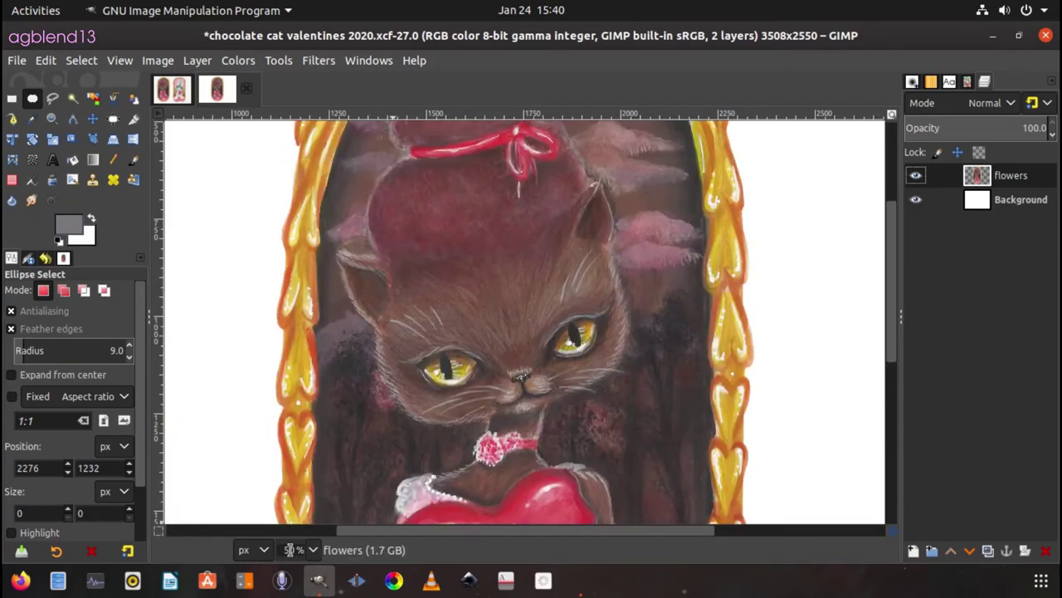
pyautogui.scroll(1, 415, 458)
# Add a new layer named 'highlights' with white as the foreground painting colour.
pyautogui.hotkey('shift', 'ctrl', 'n')
pyautogui.write('highlights')
pyautogui.press('Return')
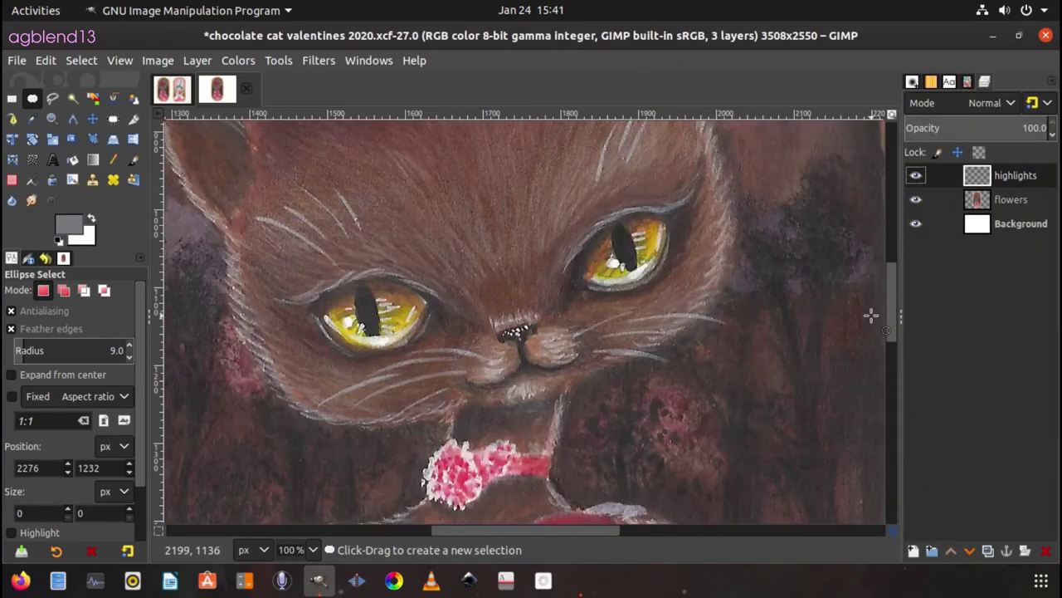
pyautogui.press('a')
pyautogui.click(81, 226)
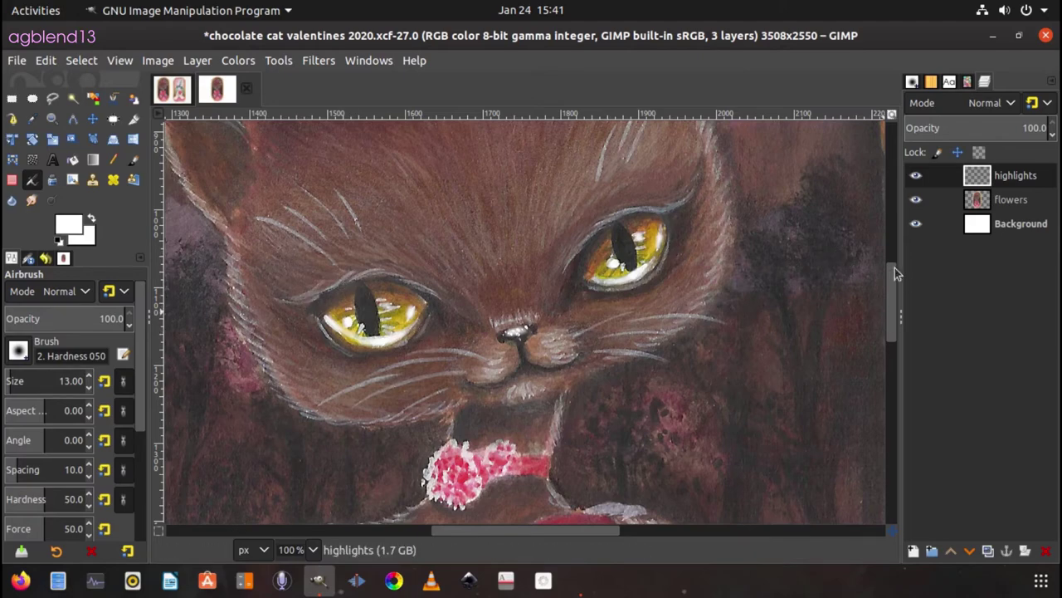
pyautogui.moveTo(894, 267); pyautogui.dragTo(901, 181)
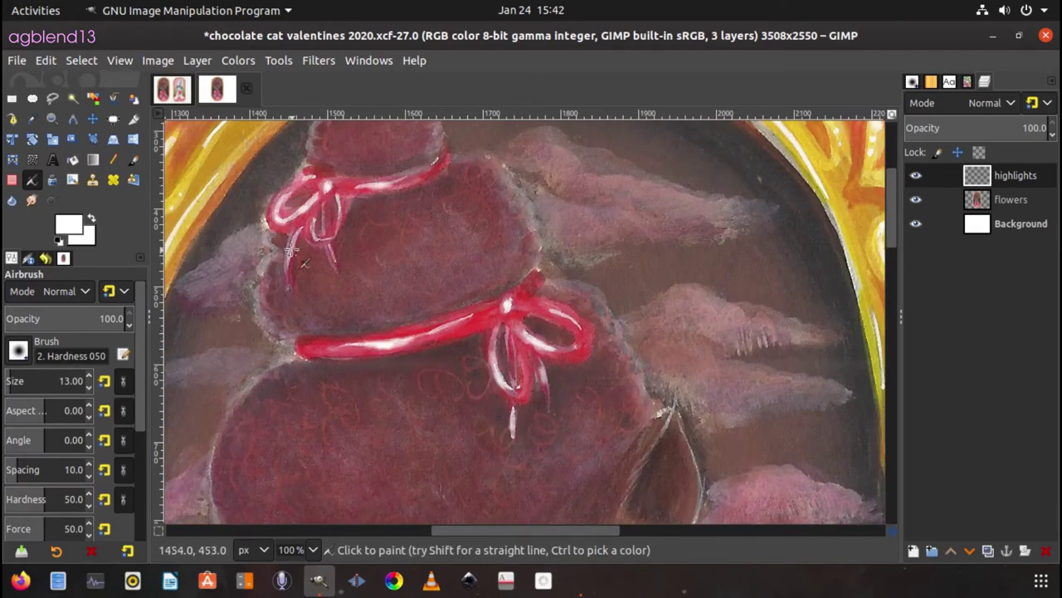
# Zoom in and free-select a patch beside the top ribbon on the flowers layer, copy and paste it.
pyautogui.press('e')
pyautogui.press('pagedown')
pyautogui.press('2')
pyautogui.scroll(5, 411, 352)
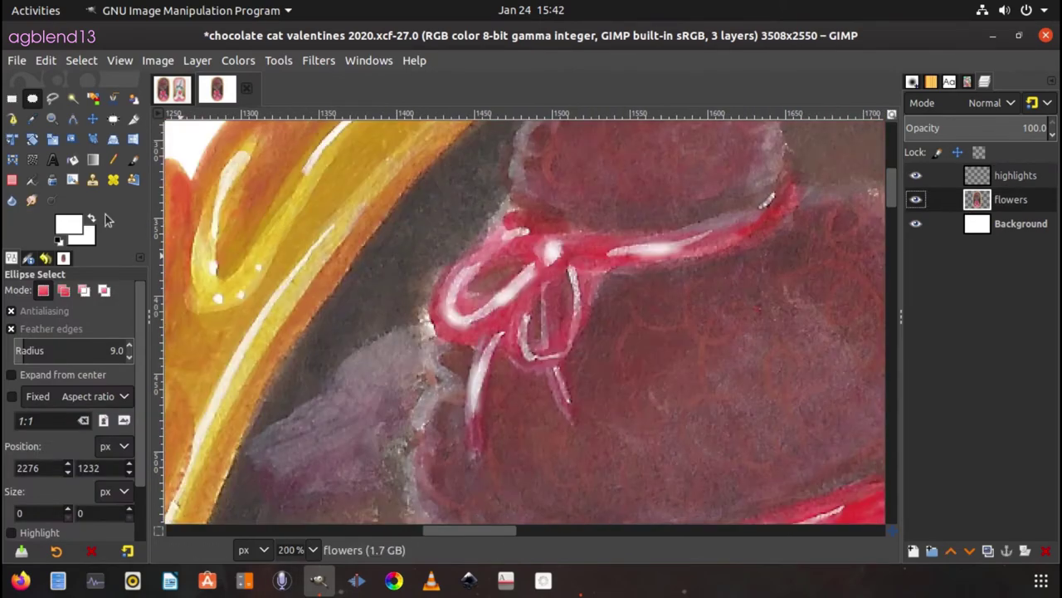
pyautogui.press('f')
pyautogui.click(409, 311)
pyautogui.press('Return')
pyautogui.hotkey('ctrl', 'c')
pyautogui.hotkey('ctrl', 'v')
# Re-paste and anchor the ribbon patch, save the image, and zoom toward the heart.
pyautogui.hotkey('ctrl', 'z')
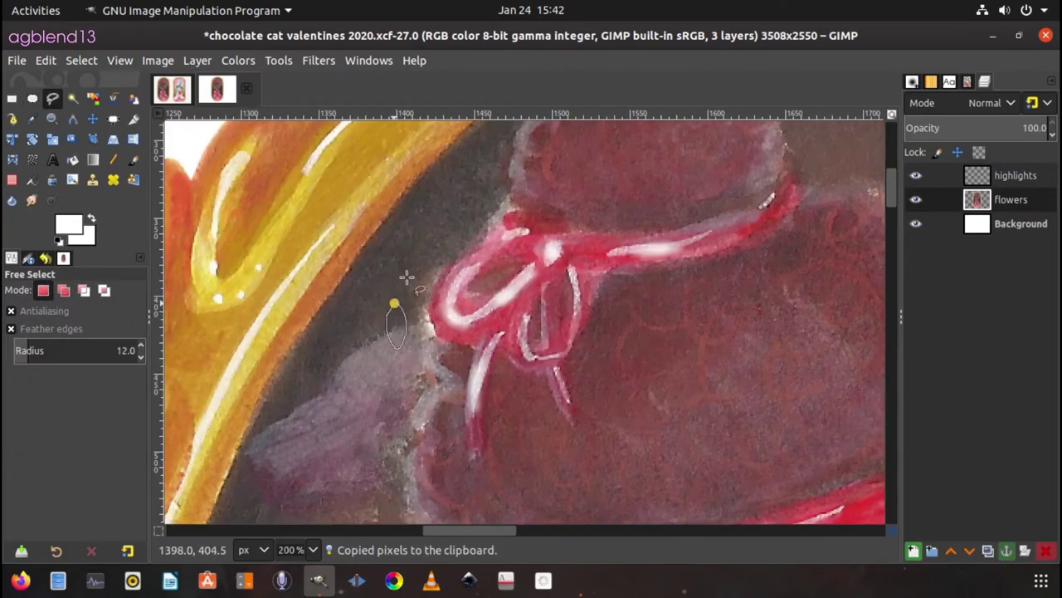
pyautogui.hotkey('ctrl', 'v')
pyautogui.hotkey('ctrl', 'h')
pyautogui.hotkey('ctrl', 's')
pyautogui.press('1')
pyautogui.hotkey('shift', '3')
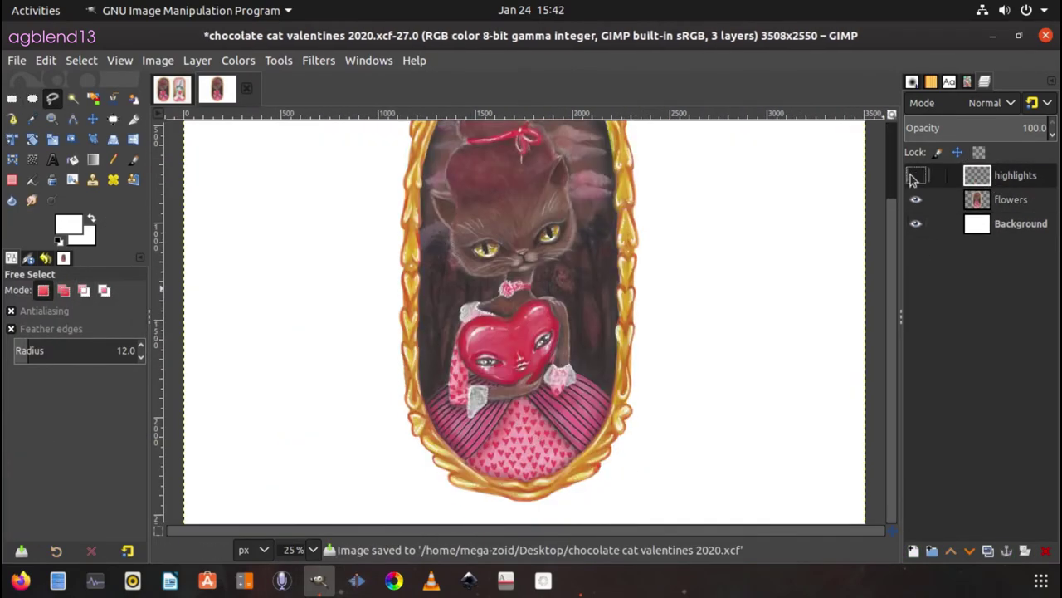
pyautogui.hotkey('shift', '2')
# Airbrush soft white highlights on the heart's upper left and above its left eye with an enlarged brush.
pyautogui.press('1')
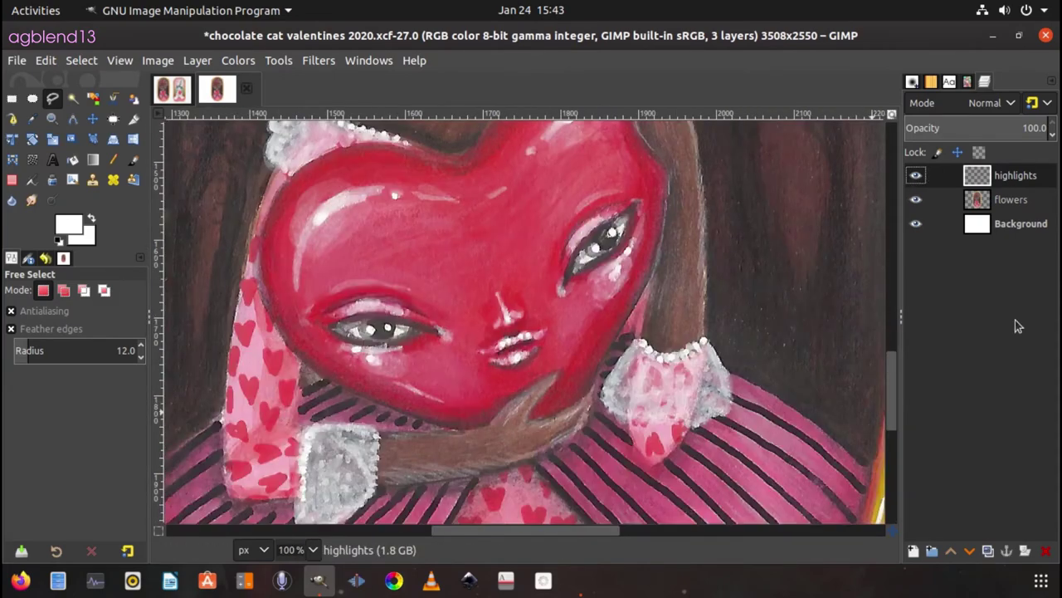
pyautogui.press('a')
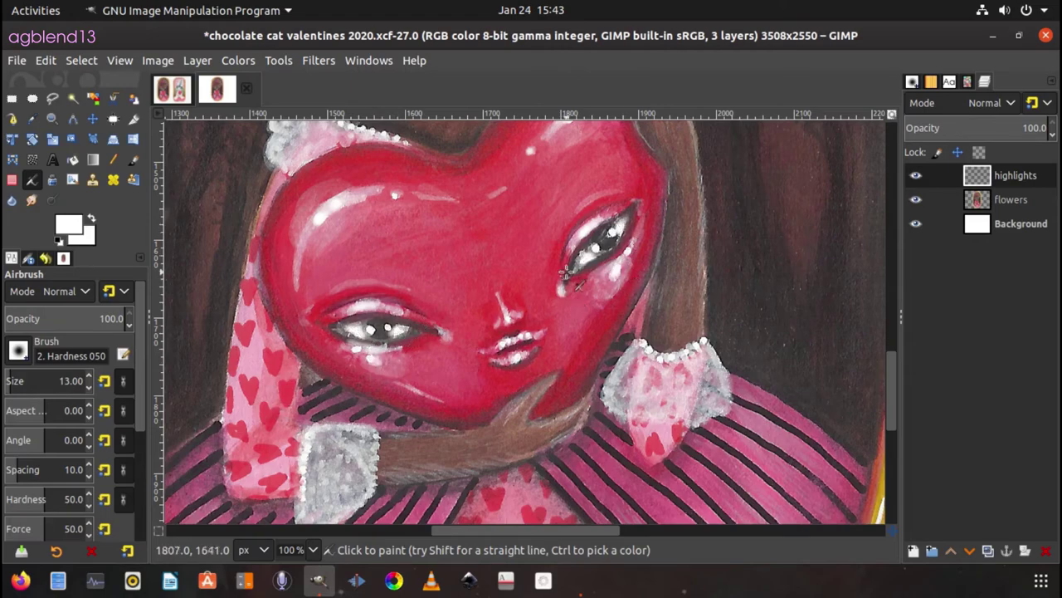
pyautogui.scroll(3, 567, 218)
pyautogui.press(']')
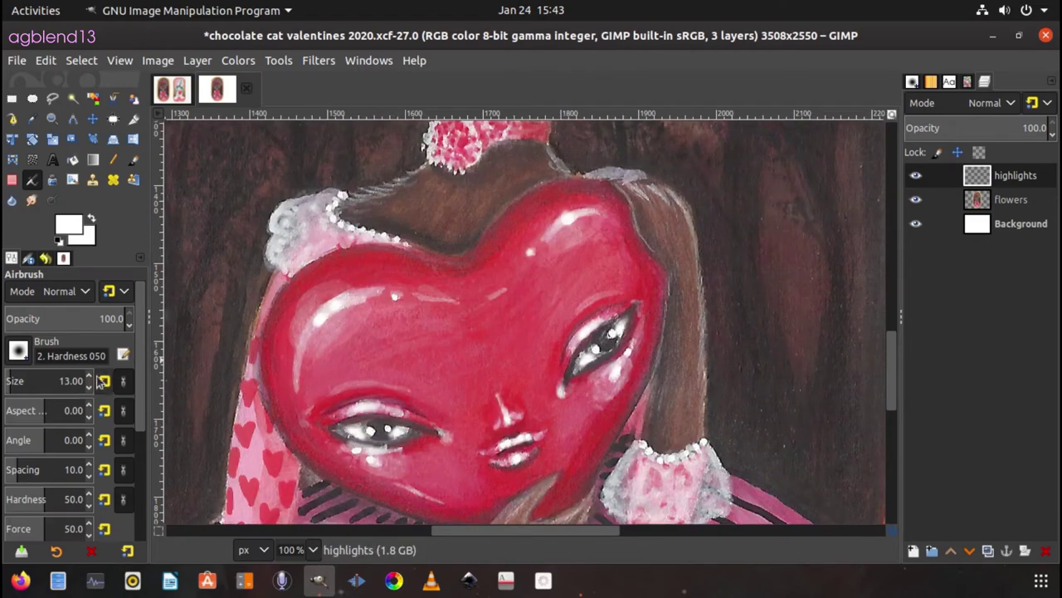
pyautogui.press('less')
pyautogui.moveTo(308, 323); pyautogui.dragTo(354, 296)
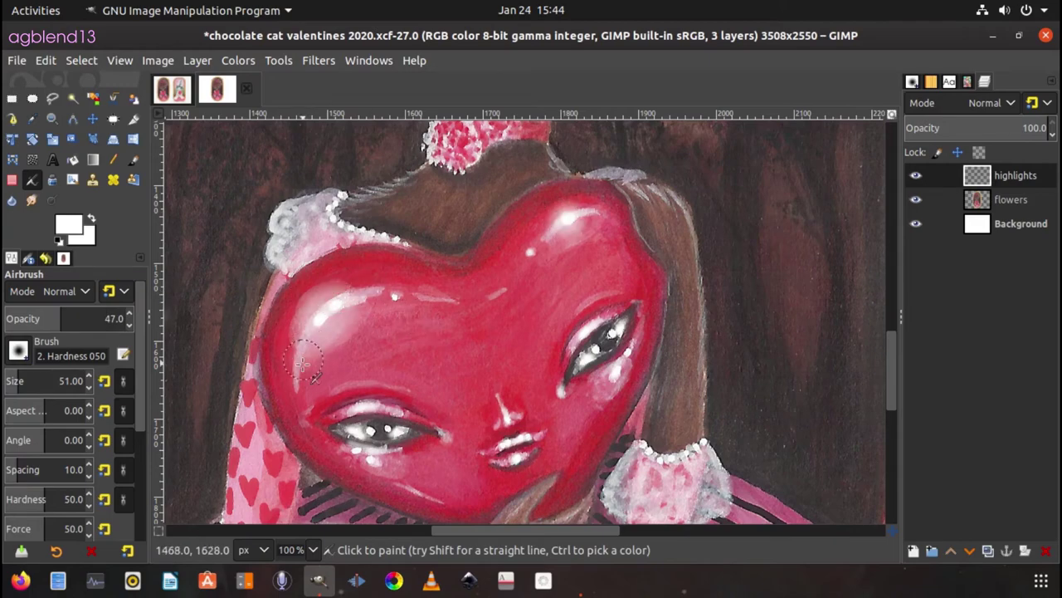
pyautogui.moveTo(331, 398); pyautogui.dragTo(402, 390)
# Smudge the highlight and set the airbrush to opacity 24 and size about 145.
pyautogui.press('s')
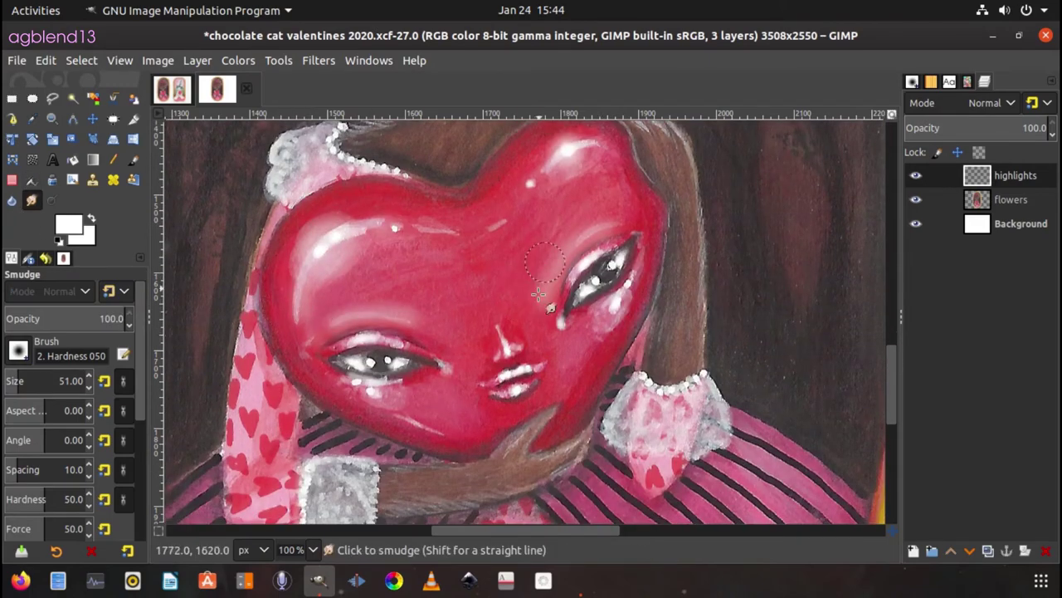
pyautogui.click(32, 179)
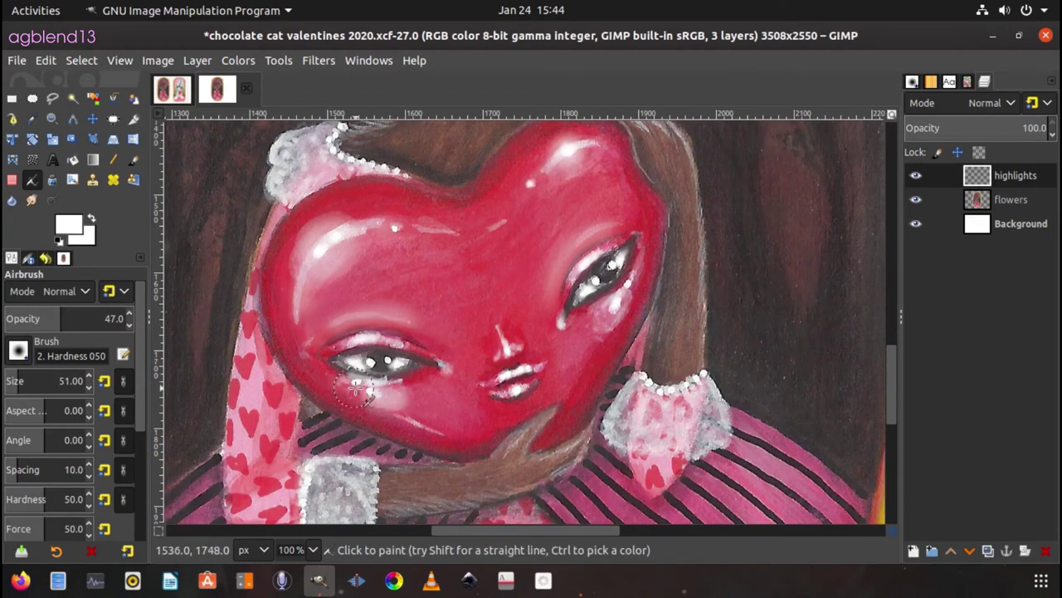
pyautogui.click(34, 318)
pyautogui.click(58, 376)
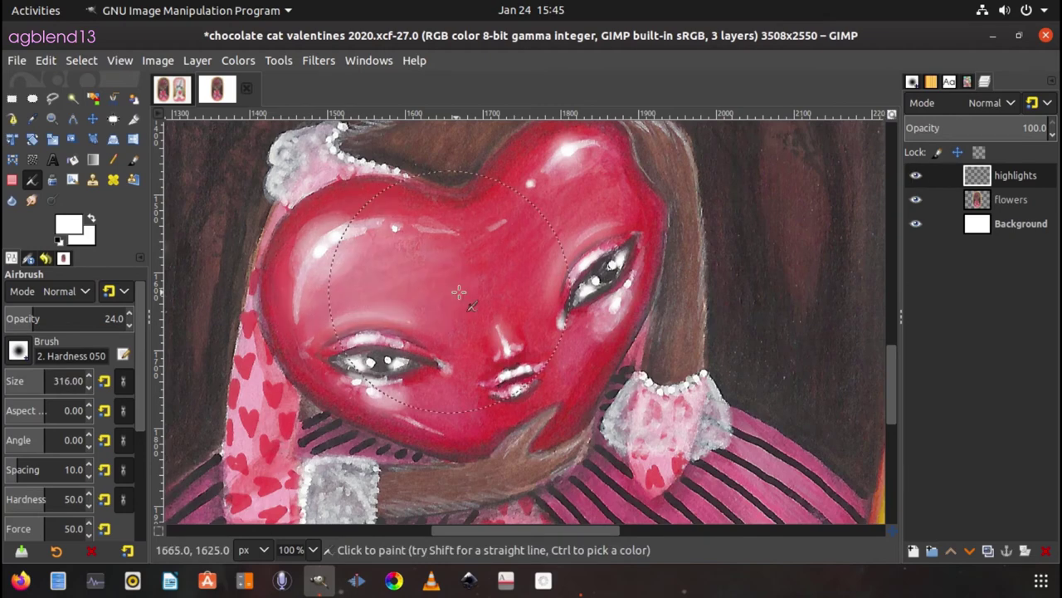
pyautogui.press('s')
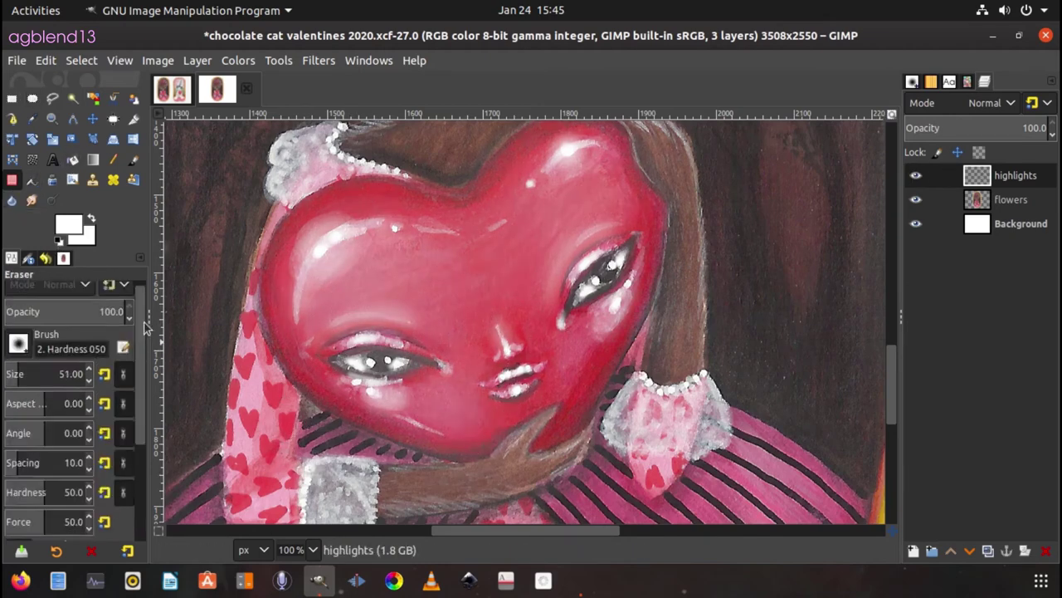
pyautogui.scroll(-5, 75, 398)
# Refine the highlights with a hard-edged eraser and further smudging.
pyautogui.hotkey('shift', 'e')
pyautogui.scroll(-5, 141, 440)
pyautogui.click(12, 516)
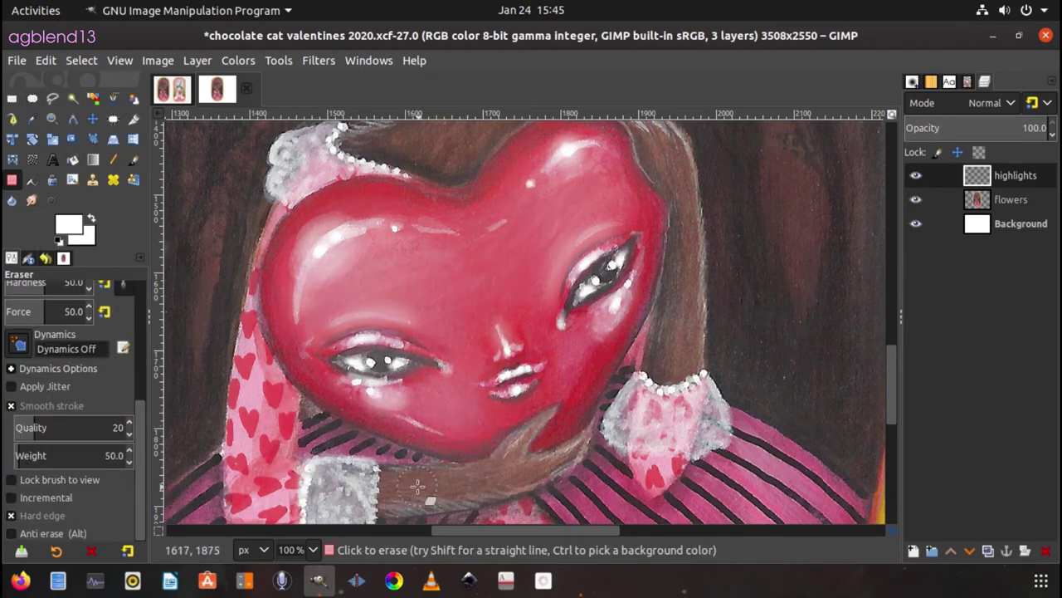
pyautogui.scroll(5, 896, 274)
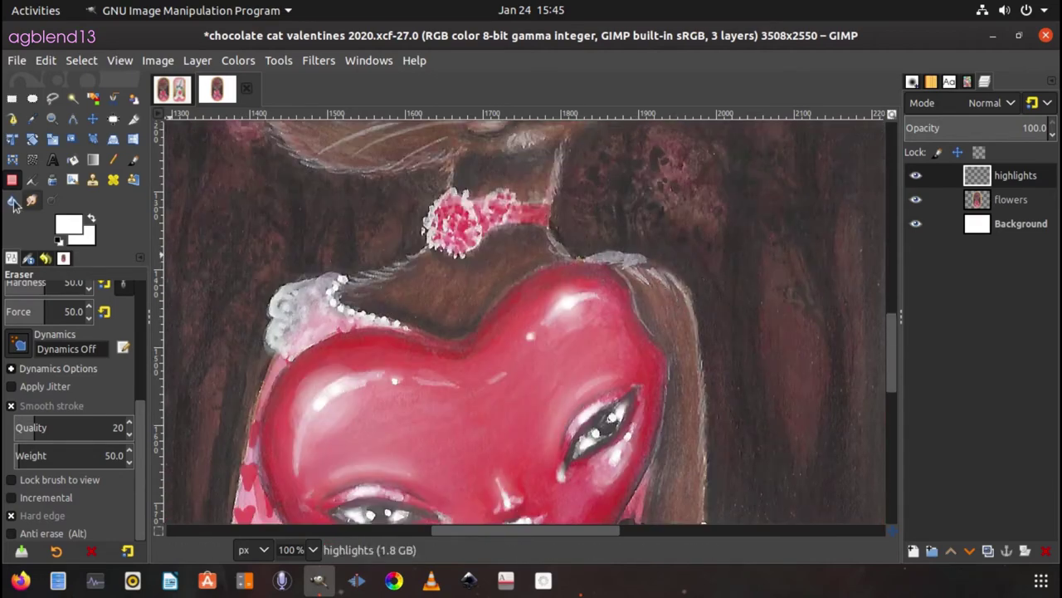
pyautogui.press('s')
pyautogui.scroll(-3, 901, 351)
pyautogui.scroll(-3, 900, 351)
# Airbrush black at opacity 67 into the heart's pupil, then raise opacity to full.
pyautogui.press('d')
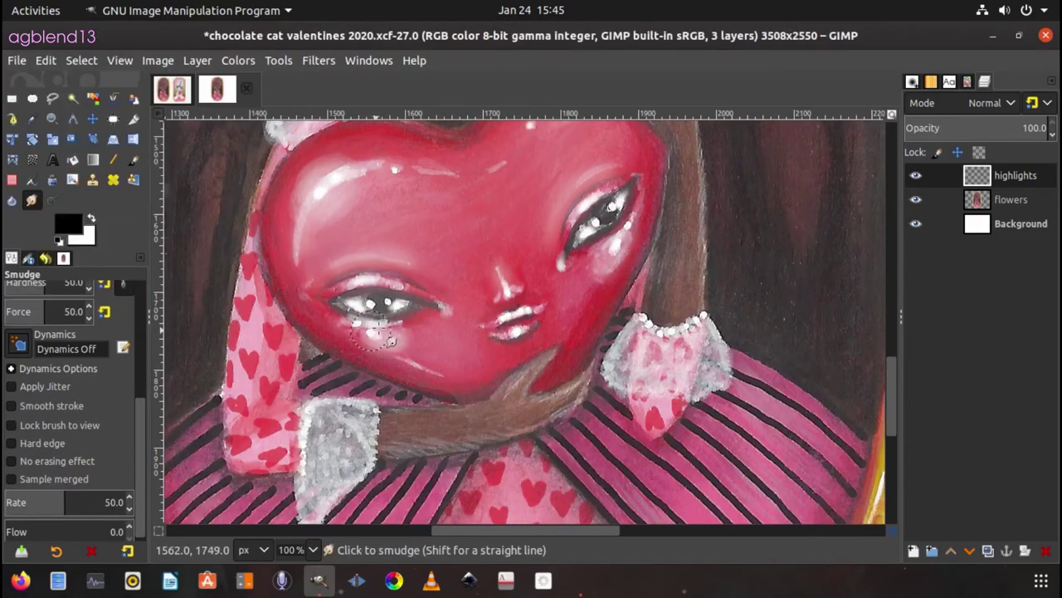
pyautogui.press('a')
pyautogui.press('[')
pyautogui.press('[')
pyautogui.press('[')
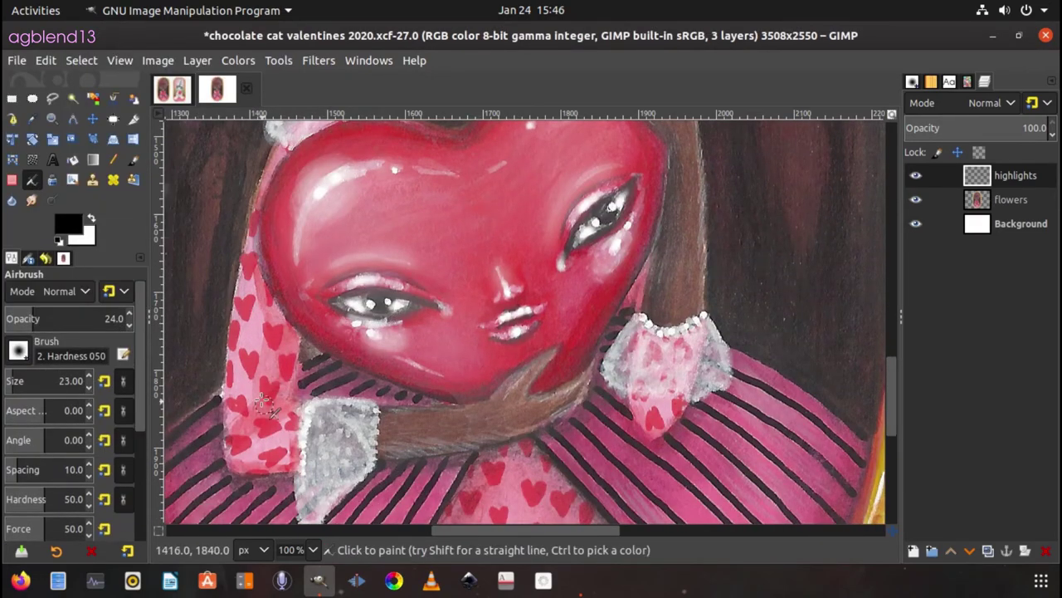
pyautogui.click(92, 319)
pyautogui.click(606, 218)
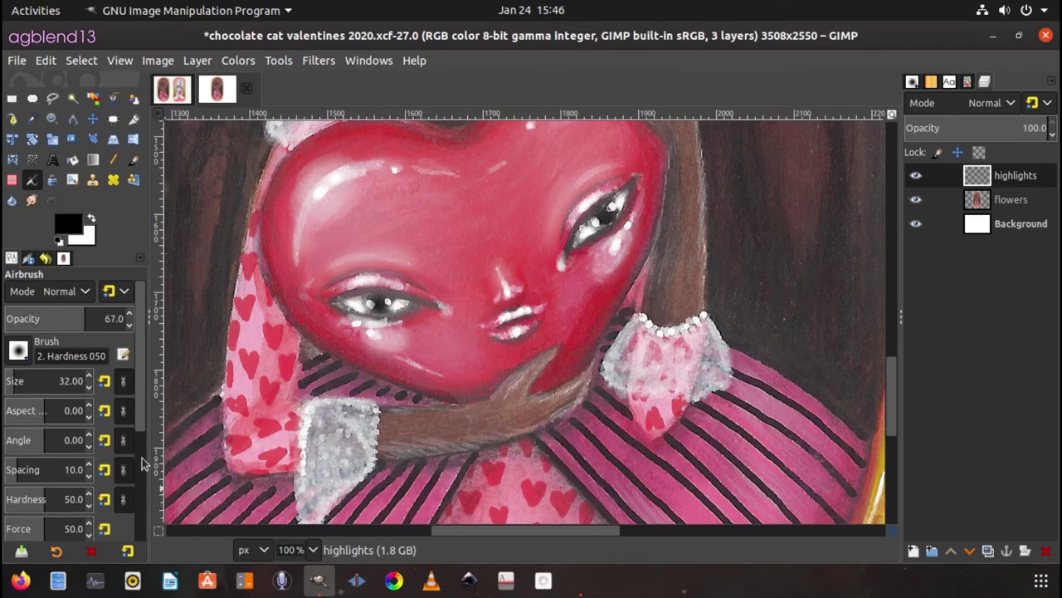
pyautogui.moveTo(125, 318); pyautogui.dragTo(140, 318)
# Zoom to 200% on the left eye and darken its inner corner with a size-13 black airbrush.
pyautogui.press('[')
pyautogui.press('[')
pyautogui.press('[')
pyautogui.press('z')
pyautogui.click(340, 314)
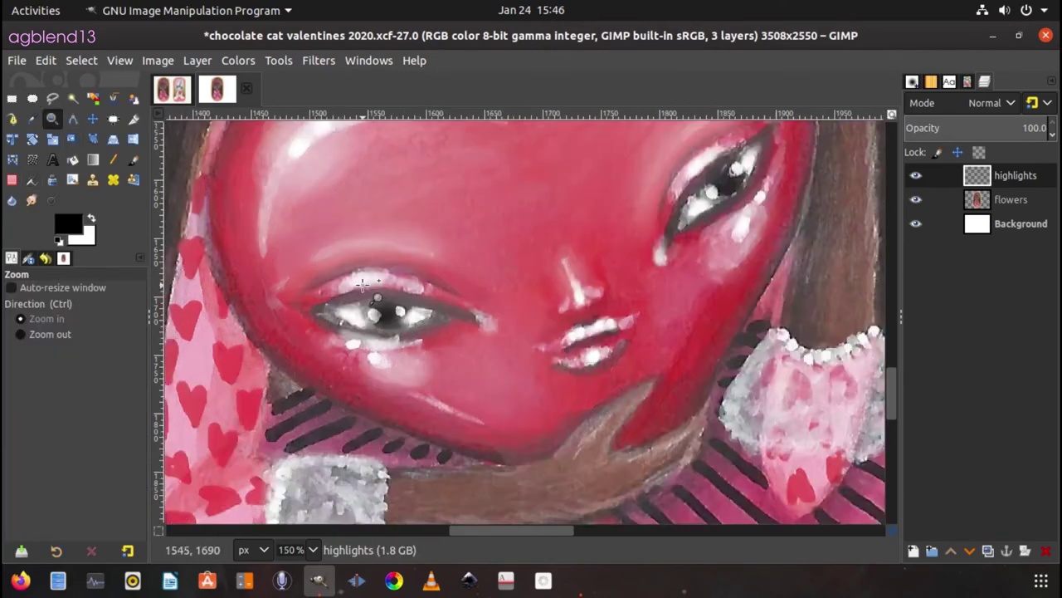
pyautogui.click(328, 314)
pyautogui.press('a')
pyautogui.moveTo(324, 312); pyautogui.dragTo(333, 316)
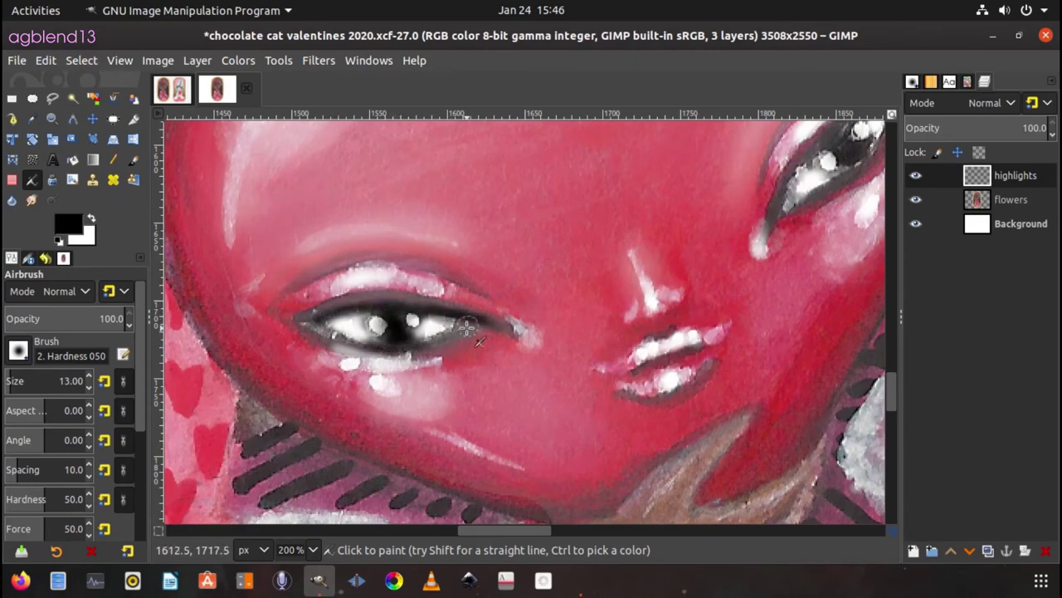
pyautogui.hscroll(5, 657, 353)
pyautogui.scroll(3, 656, 353)
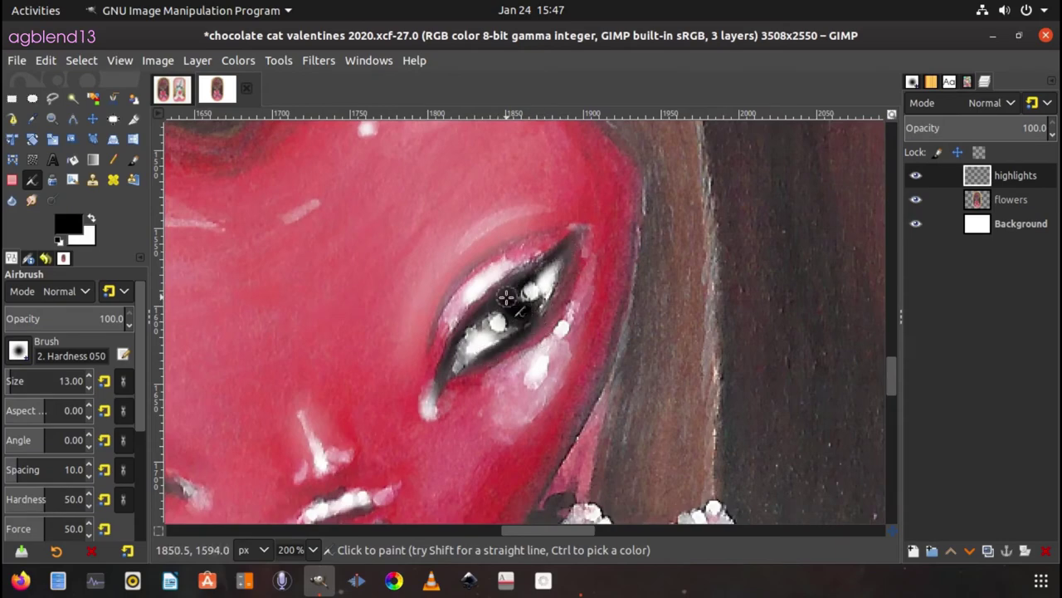
# Zoom in on the cat's face and airbrush black over the pupils with a size-23 brush.
pyautogui.hotkey('shift', 'ctrl', 'j')
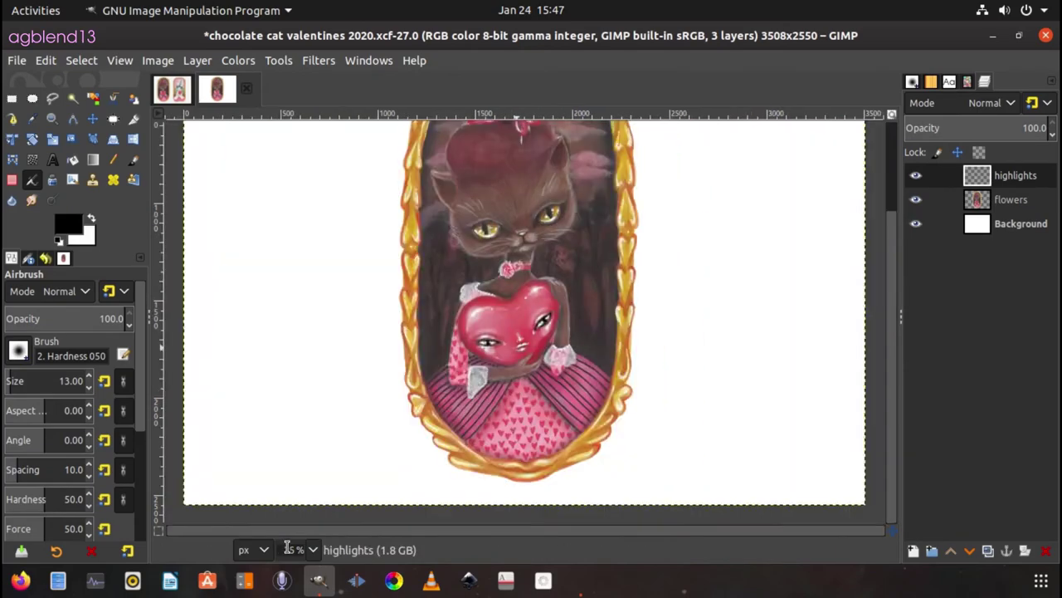
pyautogui.press('1')
pyautogui.press('+')
pyautogui.press('+')
pyautogui.hscroll(4, 772, 375)
pyautogui.scroll(2, 773, 374)
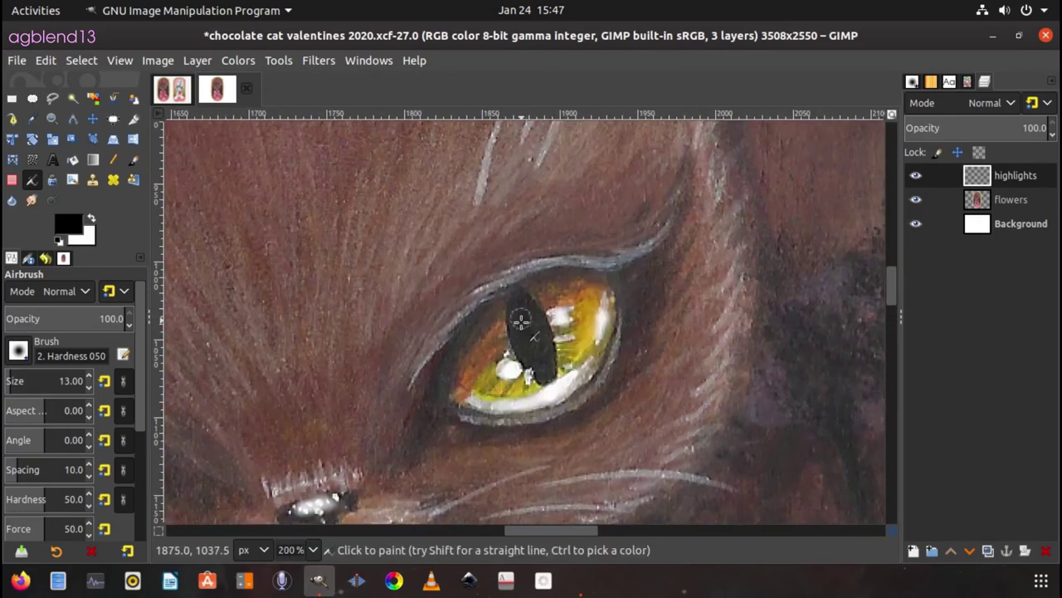
pyautogui.press('}')
pyautogui.hscroll(-5, 525, 314)
pyautogui.moveTo(410, 441); pyautogui.dragTo(425, 523)
pyautogui.scroll(-2, 716, 363)
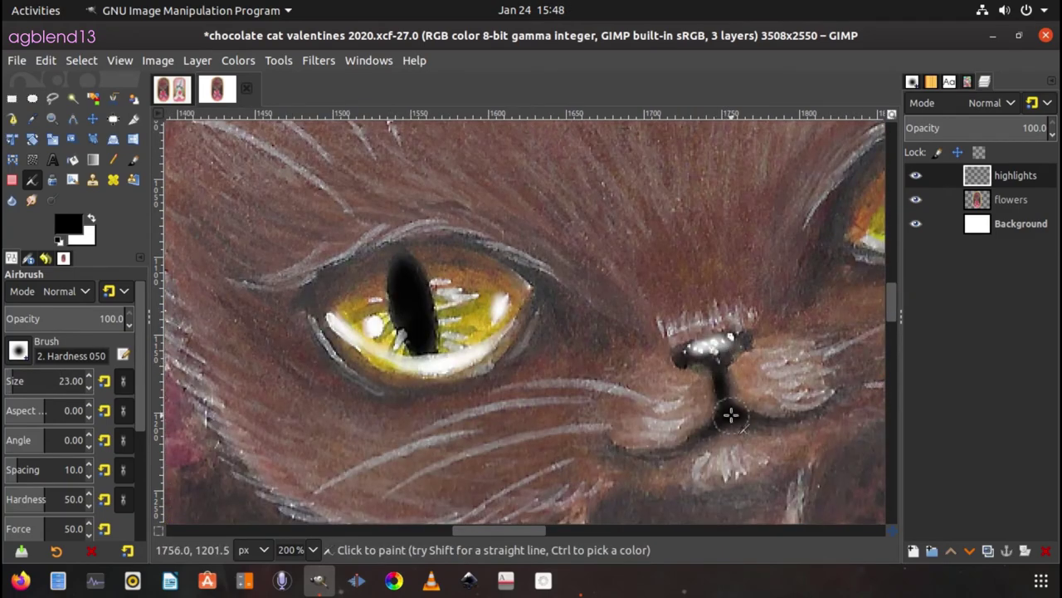
# Tint the tops of the irises with a reddish-brown foreground colour.
pyautogui.hscroll(-2, 699, 351)
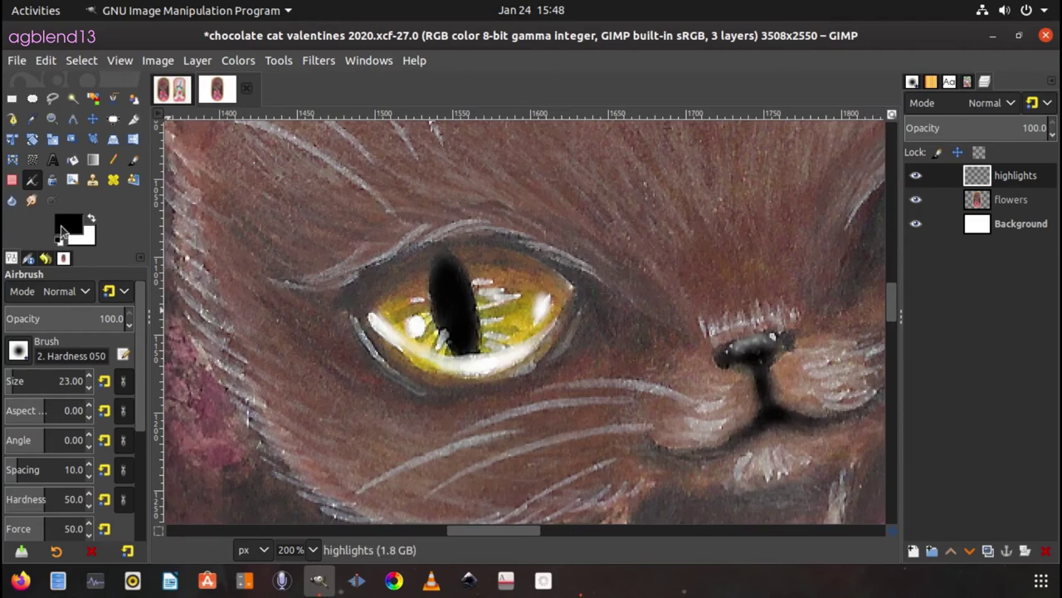
pyautogui.click(67, 224)
pyautogui.click(116, 108)
pyautogui.click(291, 298)
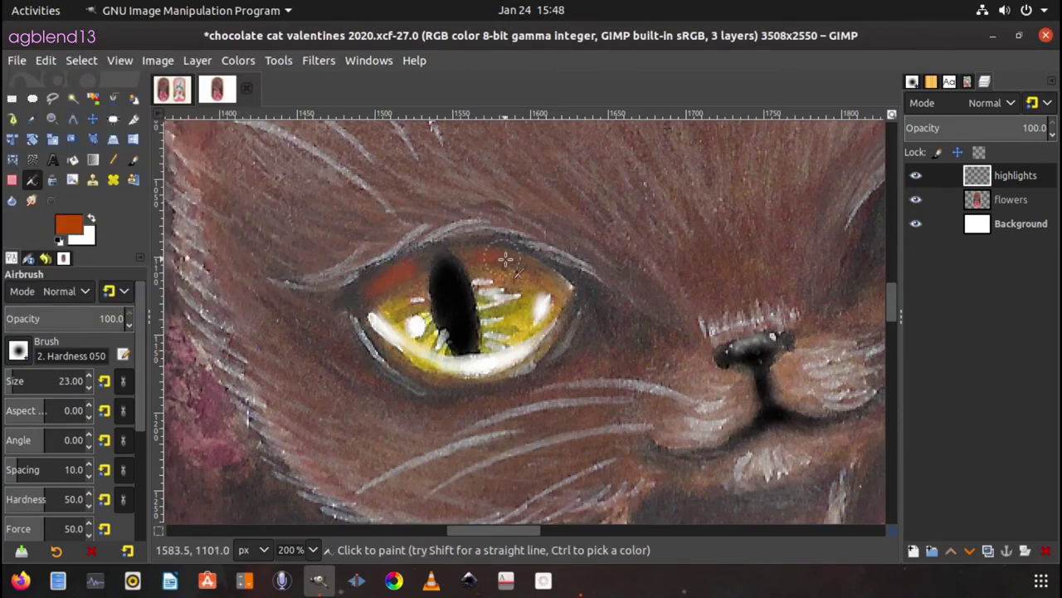
pyautogui.moveTo(483, 529); pyautogui.dragTo(548, 529)
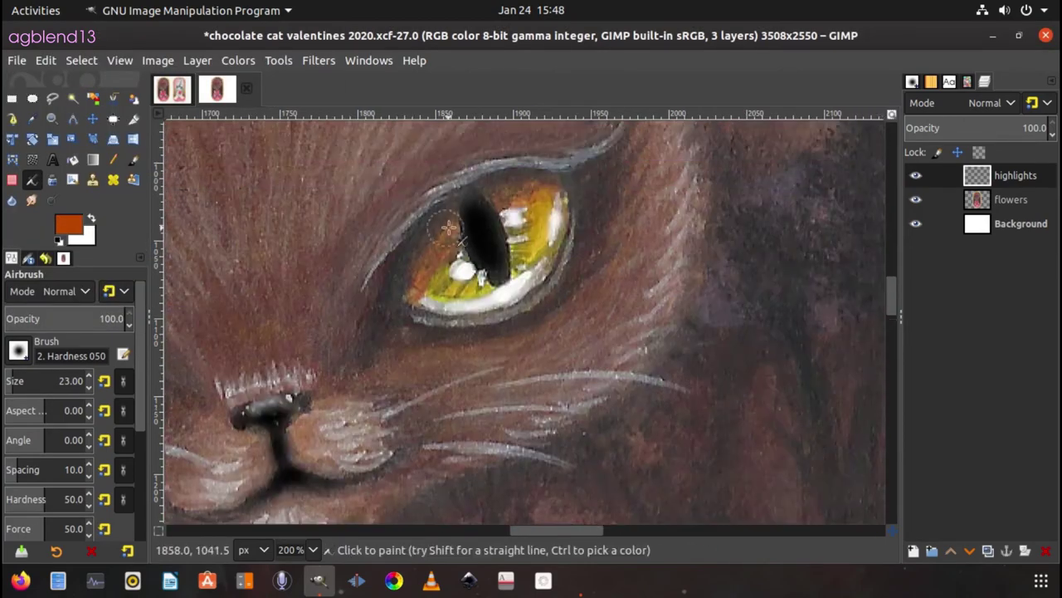
# Darken the eye rims with black airbrush strokes, then zoom out and save.
pyautogui.press('d')
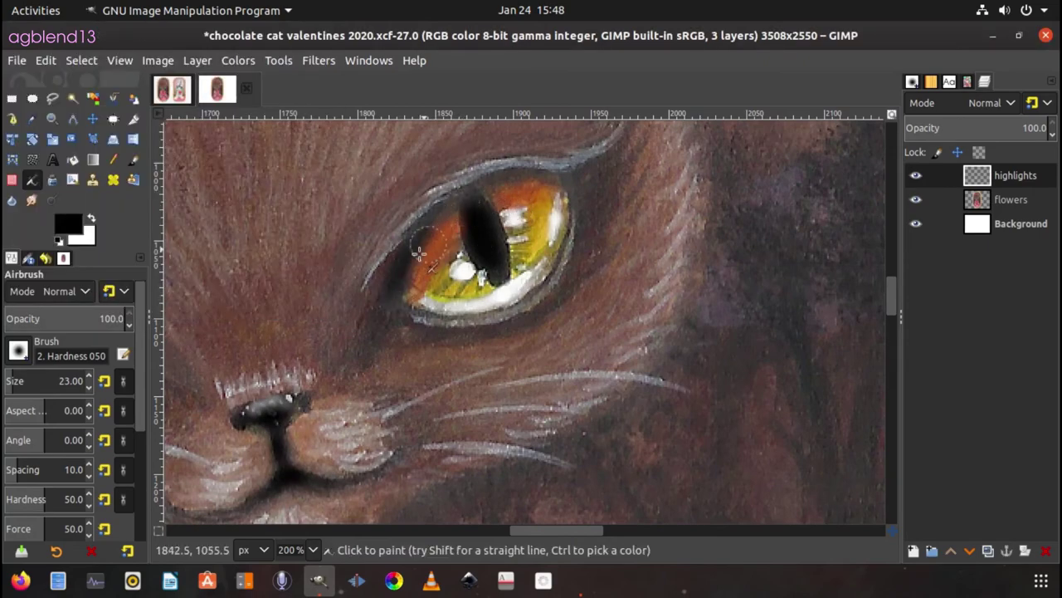
pyautogui.moveTo(420, 253); pyautogui.dragTo(566, 179)
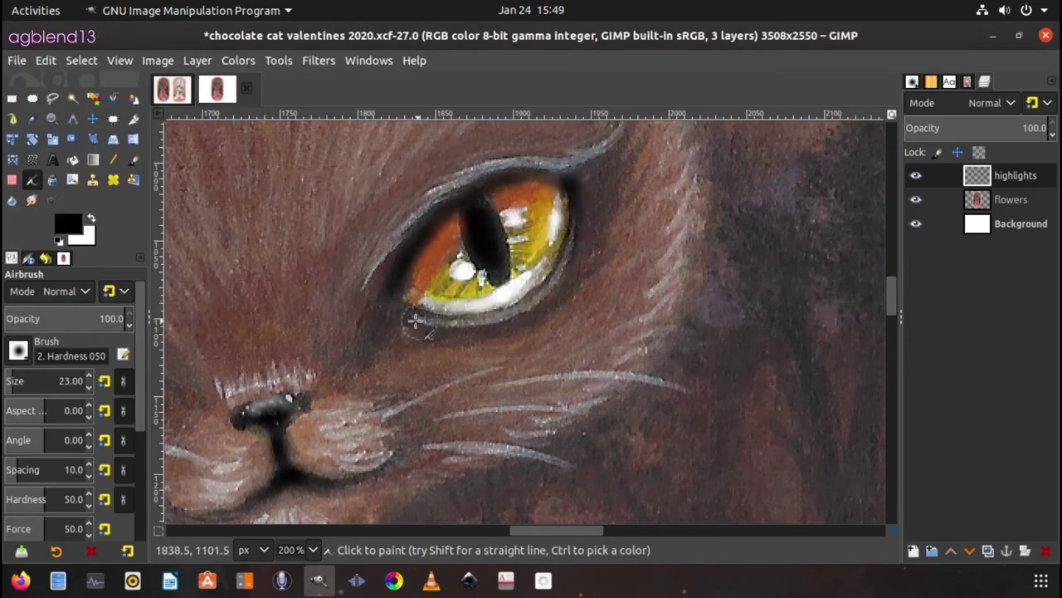
pyautogui.moveTo(415, 319); pyautogui.dragTo(523, 286)
pyautogui.moveTo(526, 530); pyautogui.dragTo(471, 529)
pyautogui.moveTo(282, 357)
pyautogui.mouseDown()
pyautogui.moveTo(344, 315)
pyautogui.moveTo(459, 316)
pyautogui.moveTo(517, 347)
pyautogui.mouseUp()
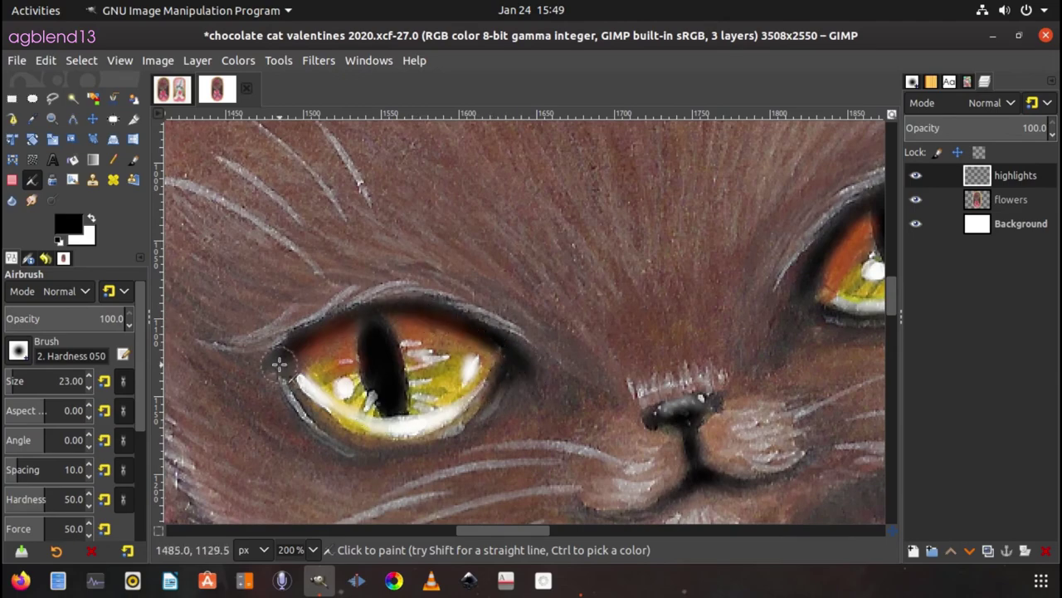
pyautogui.hotkey('shift', '3')
pyautogui.hotkey('ctrl', 's')
# Duplicate the flowers layer and lower the copy's lightness with Hue-Saturation.
pyautogui.hotkey('shift', 'ctrl', 'd')
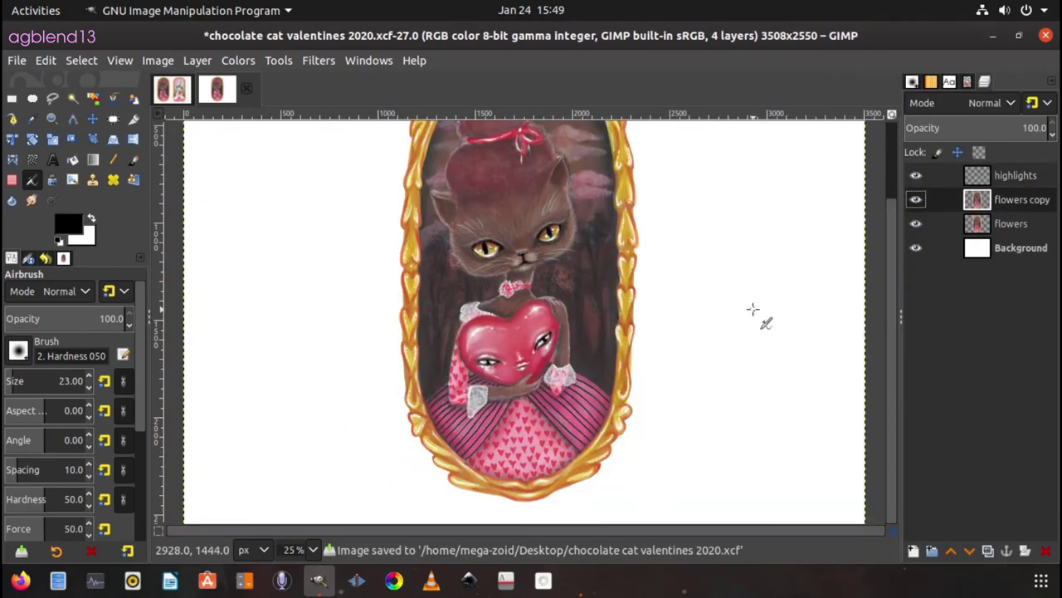
pyautogui.click(238, 60)
pyautogui.click(285, 149)
pyautogui.moveTo(175, 476)
pyautogui.mouseDown()
pyautogui.moveTo(190, 476)
pyautogui.moveTo(152, 443)
pyautogui.mouseUp()
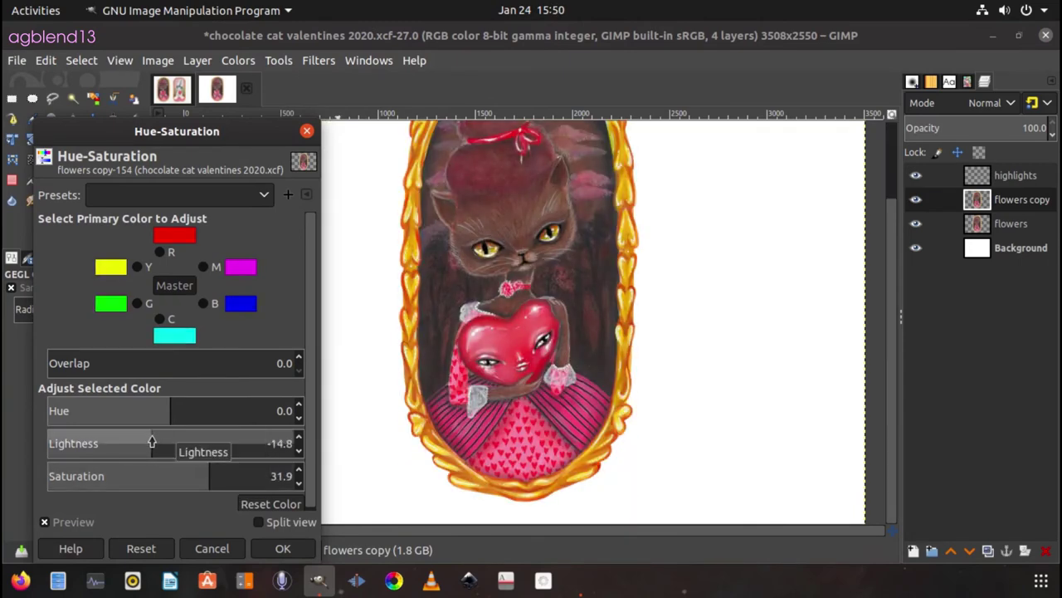
pyautogui.click(282, 548)
# Raise contrast and lower brightness slightly with Brightness-Contrast, then save.
pyautogui.click(238, 60)
pyautogui.click(289, 230)
pyautogui.click(301, 268)
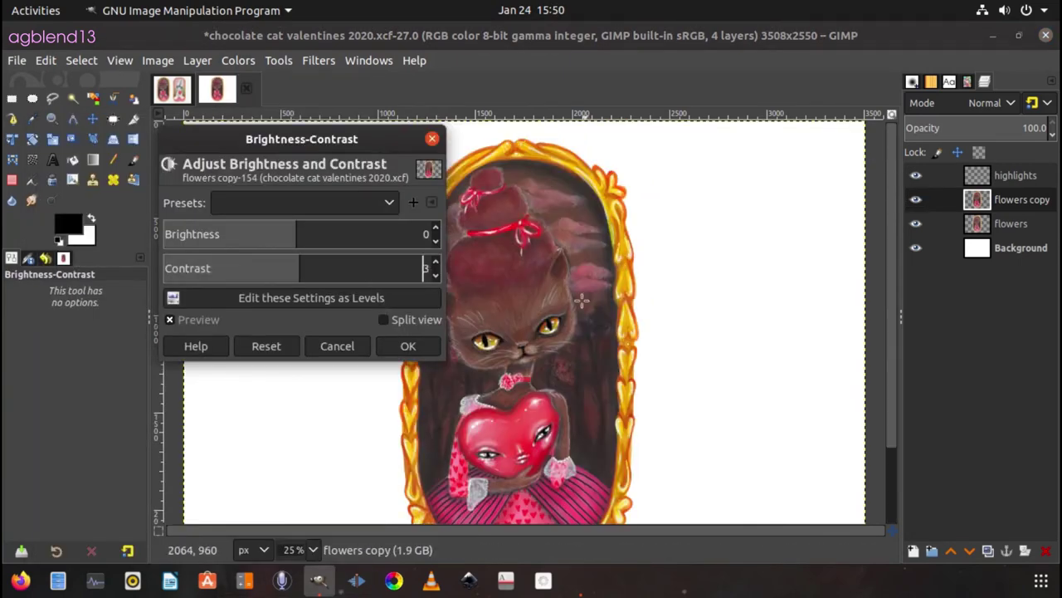
pyautogui.moveTo(296, 234); pyautogui.dragTo(282, 234)
pyautogui.click(407, 345)
pyautogui.scroll(-3, 764, 274)
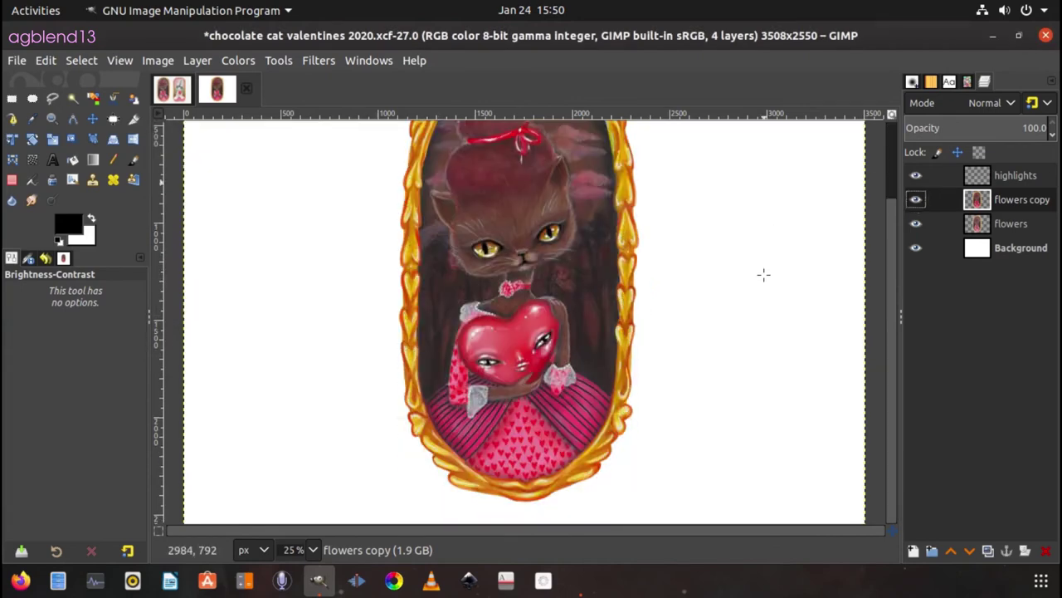
pyautogui.hotkey('ctrl', 's')
pyautogui.press('1')
# Smudge the heart's cheek highlight with a size-103 brush and save.
pyautogui.scroll(-2, 340, 303)
pyautogui.press('pageup')
pyautogui.press('s')
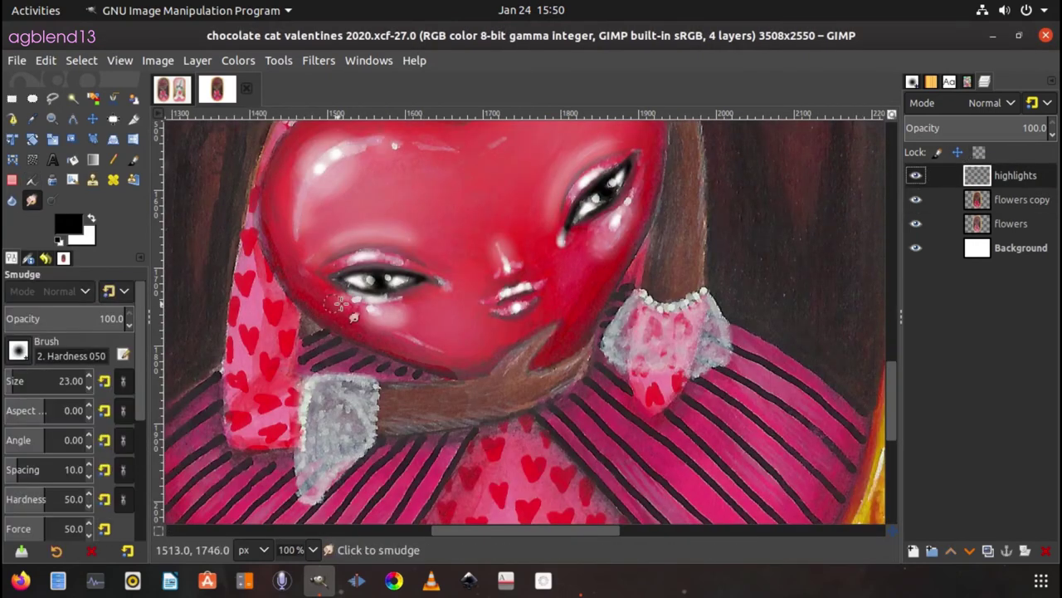
pyautogui.moveTo(42, 380); pyautogui.dragTo(63, 380)
pyautogui.moveTo(390, 309); pyautogui.dragTo(419, 312)
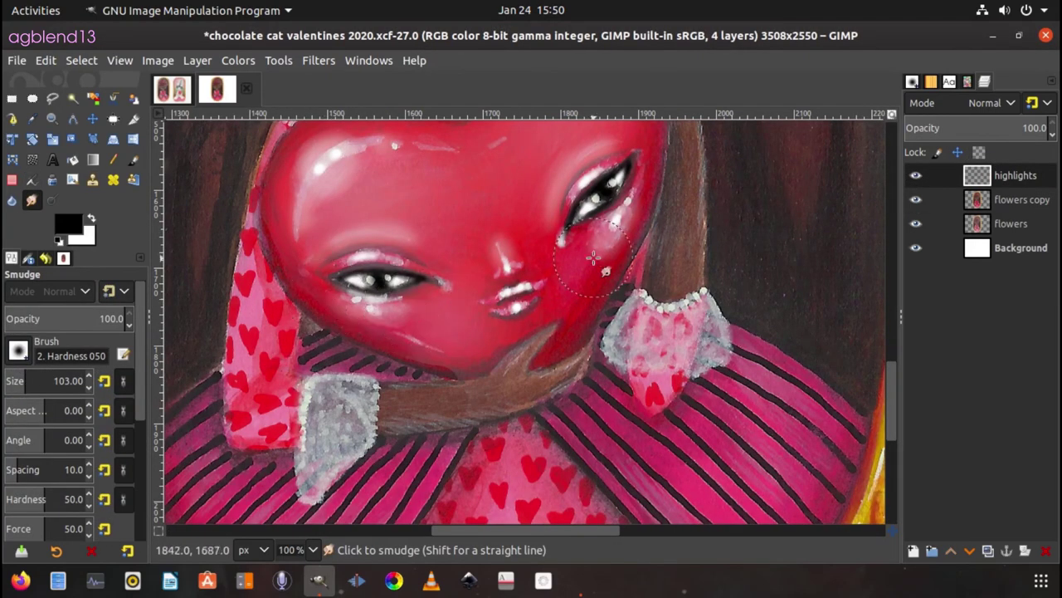
pyautogui.hotkey('shift', 'ctrl', 'j')
pyautogui.hotkey('ctrl', 's')
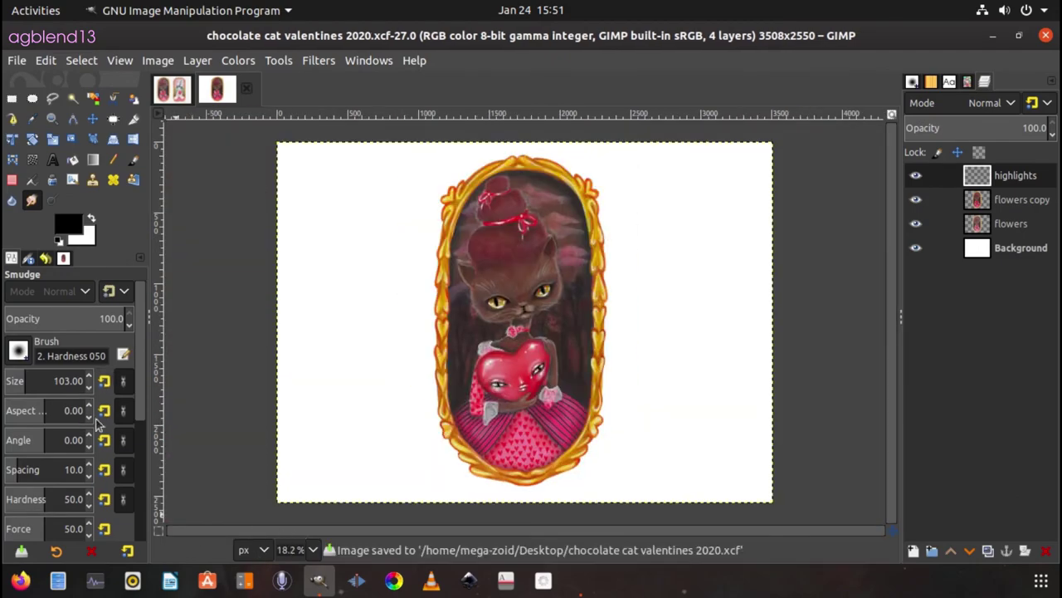
# Try a hue shift on flowers copy in Hue-Chroma, reset hue to 0 and apply.
pyautogui.press('+')
pyautogui.click(995, 200)
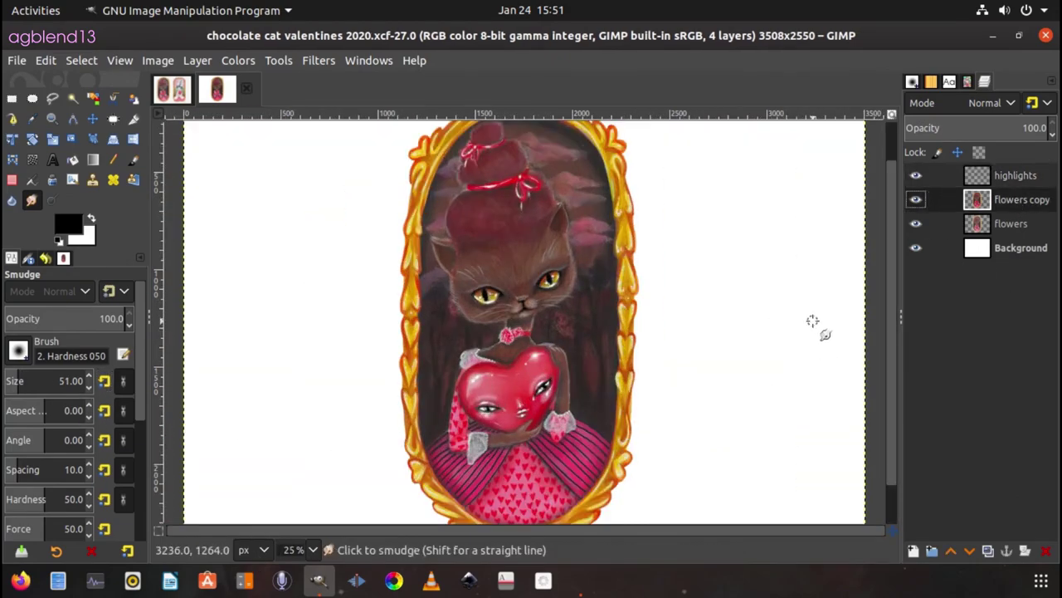
pyautogui.click(238, 59)
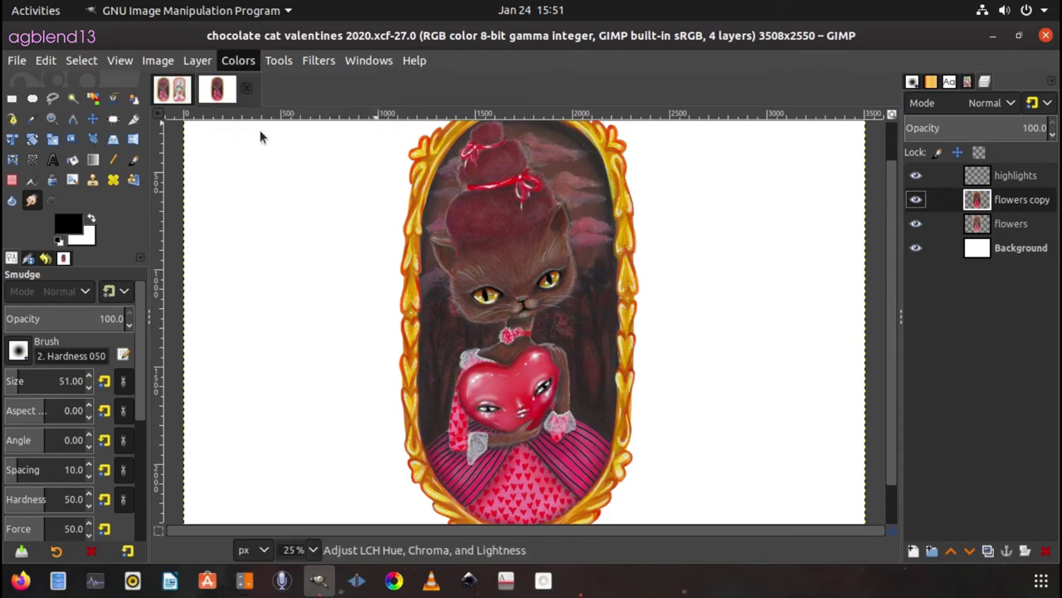
pyautogui.click(261, 135)
pyautogui.click(178, 256)
pyautogui.moveTo(172, 255); pyautogui.dragTo(166, 228)
pyautogui.click(141, 341)
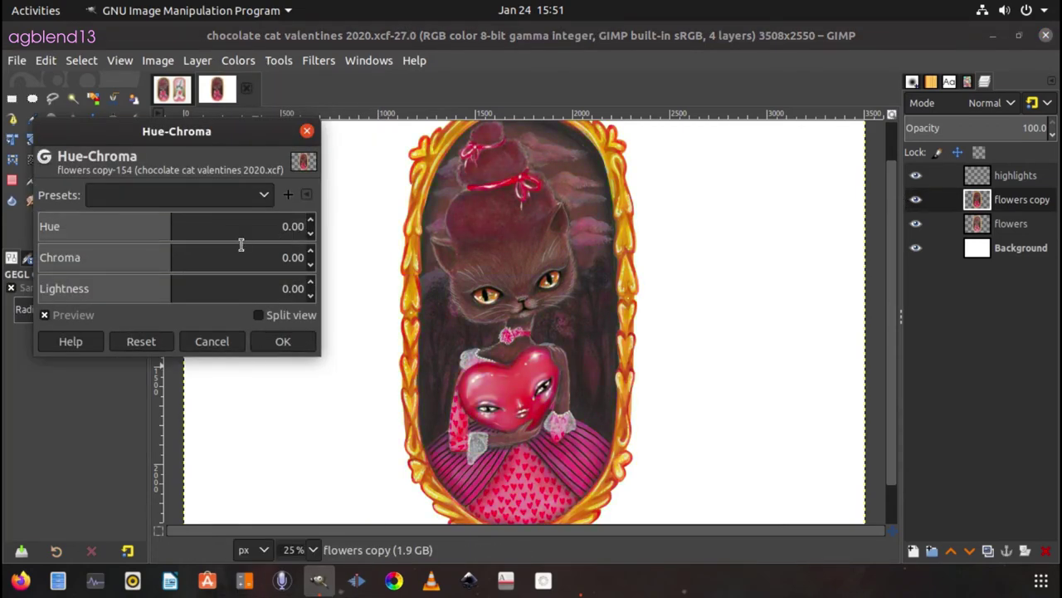
pyautogui.click(283, 341)
# Scroll back up over the painting and switch to the Eraser, zoomed on the face.
pyautogui.scroll(2, 378, 492)
pyautogui.scroll(2, 378, 492)
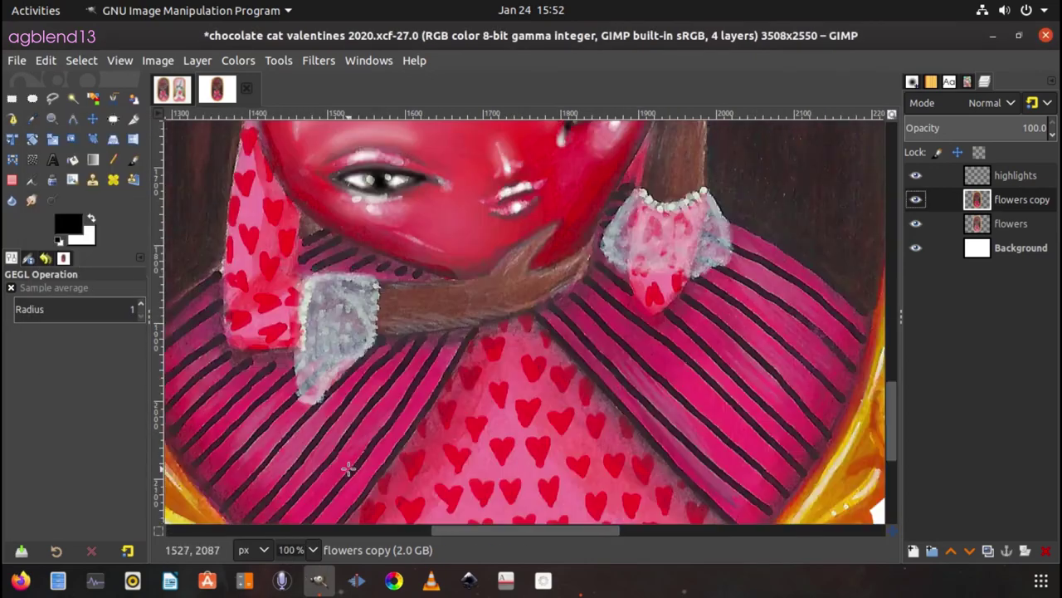
pyautogui.scroll(3, 349, 468)
pyautogui.press('pageup')
pyautogui.hotkey('shift', 'e')
# Fill the Background layer with black around the framed painting.
pyautogui.scroll(-5, 143, 322)
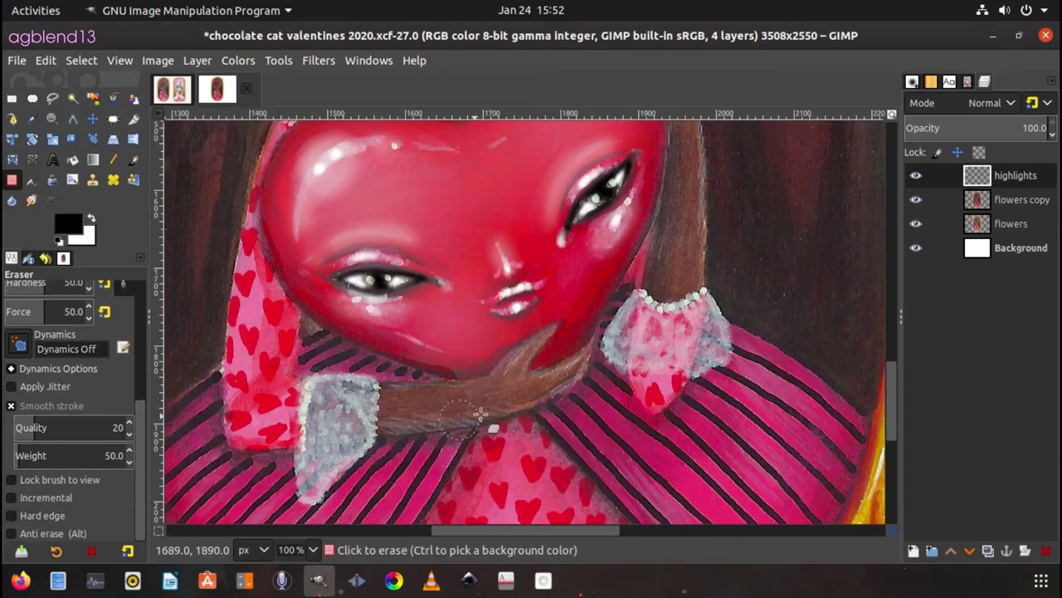
pyautogui.keyDown('shift'); pyautogui.click(916, 175); pyautogui.keyUp('shift')
pyautogui.click(946, 248)
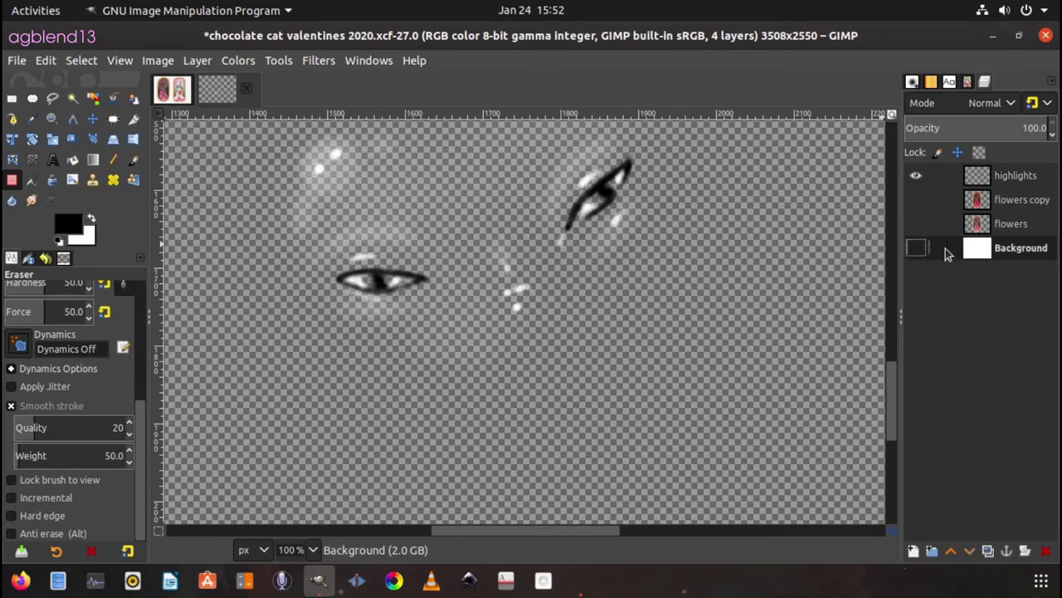
pyautogui.click(916, 247)
pyautogui.press('x')
pyautogui.press('Delete')
pyautogui.press('x')
# Show the flowers copy layer and save the painting.
pyautogui.click(916, 199)
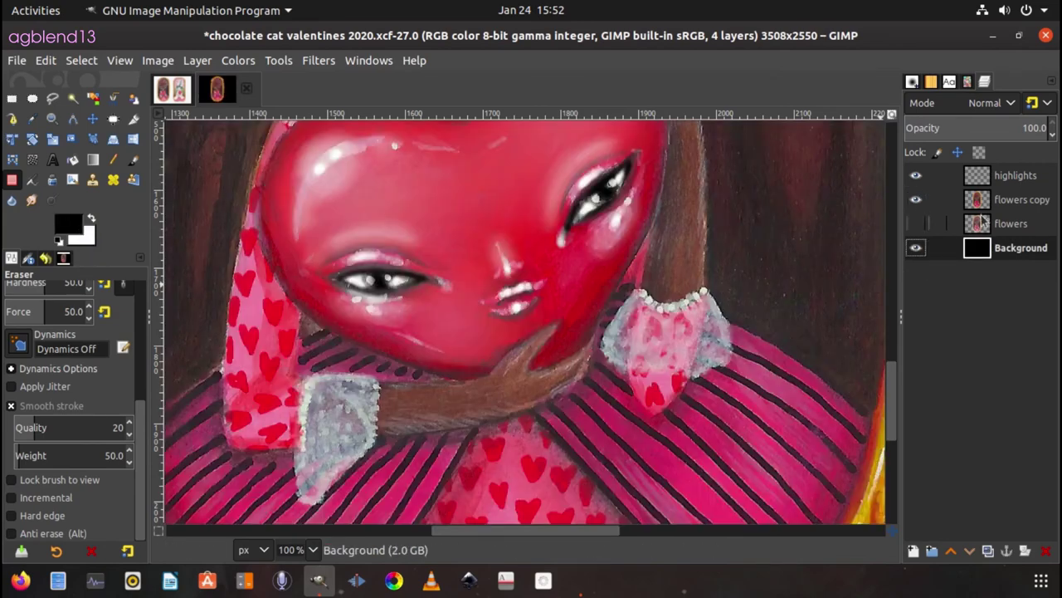
pyautogui.hotkey('ctrl', 's')
pyautogui.scroll(-3, 598, 394)
pyautogui.scroll(2, 598, 394)
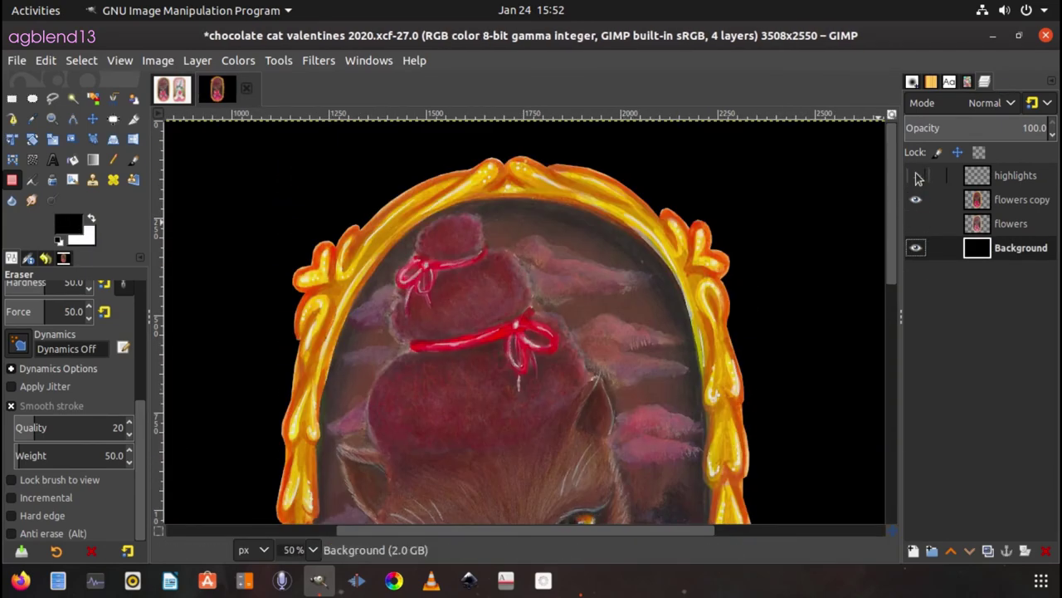
# Make highlights the active layer, select the whole image, fit it in view and save.
pyautogui.click(1016, 175)
pyautogui.press('r')
pyautogui.moveTo(372, 204); pyautogui.dragTo(613, 408)
pyautogui.hotkey('ctrl', 'a')
pyautogui.press('-')
pyautogui.press('-')
pyautogui.press('-')
pyautogui.press('+')
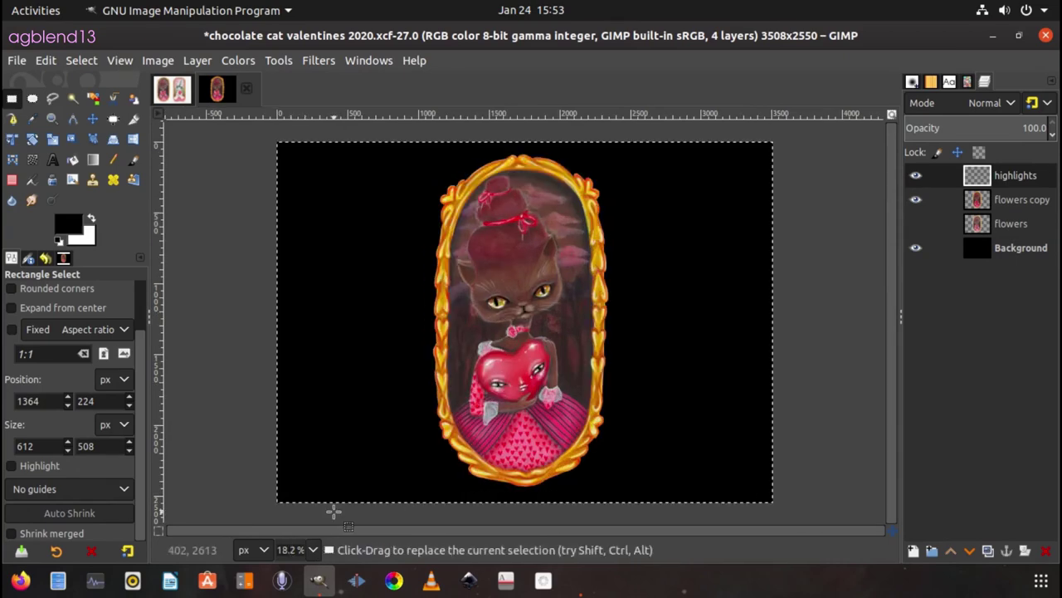
pyautogui.hotkey('ctrl', 's')
pyautogui.press('+')
pyautogui.press('+')
pyautogui.press('+')
# Set up the Airbrush on the highlights layer, zoomed to 100% on the bows, with a larger brush.
pyautogui.press('a')
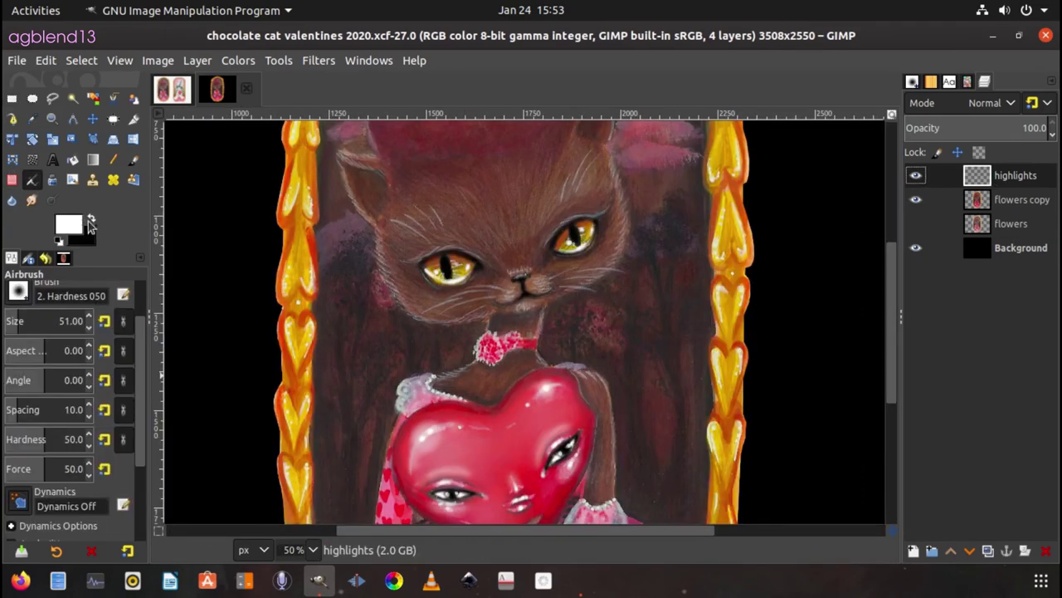
pyautogui.hscroll(-3, 196, 357)
pyautogui.scroll(5, 196, 357)
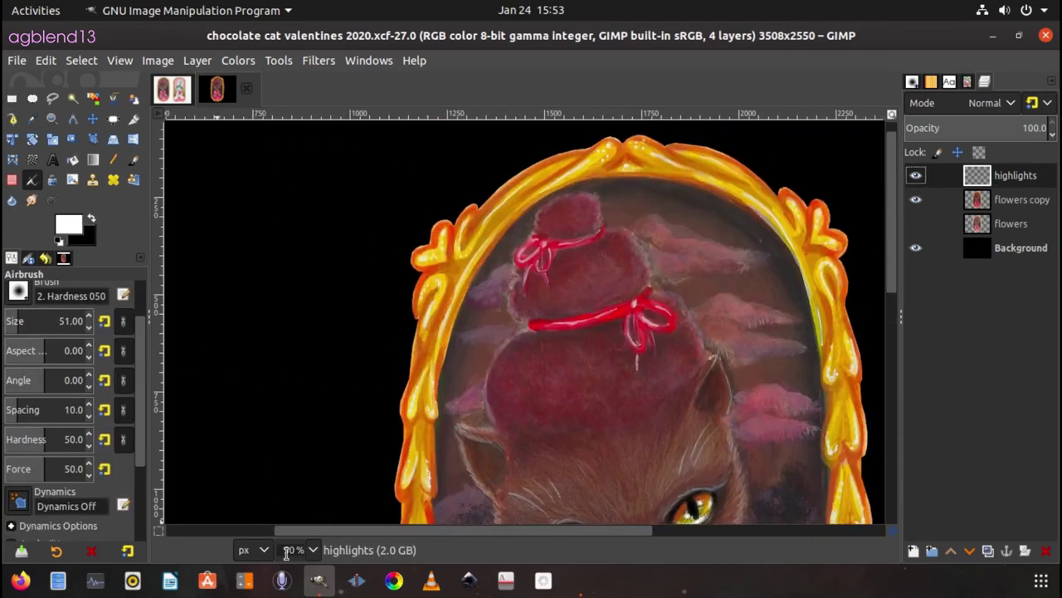
pyautogui.press('1')
pyautogui.click(1004, 199)
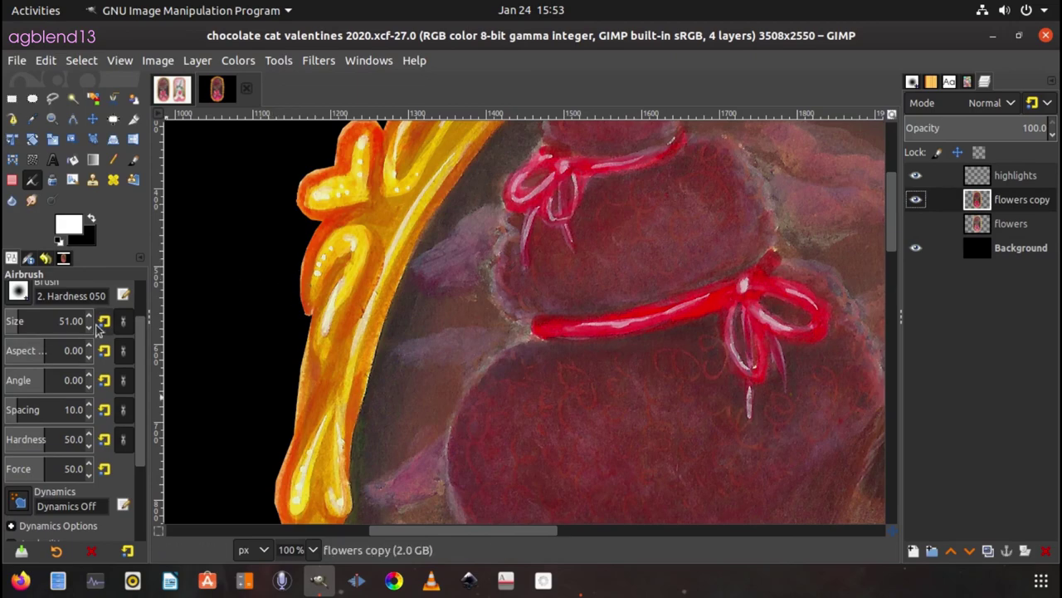
pyautogui.click(34, 315)
pyautogui.press('pageup')
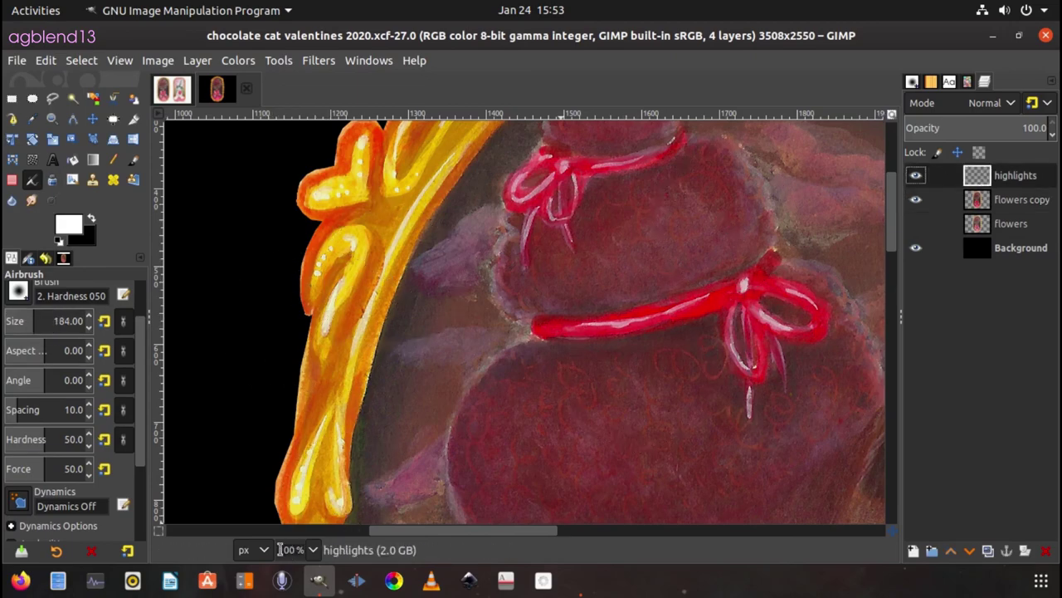
pyautogui.scroll(-4, 288, 550)
pyautogui.scroll(2, 140, 324)
pyautogui.scroll(2, 139, 324)
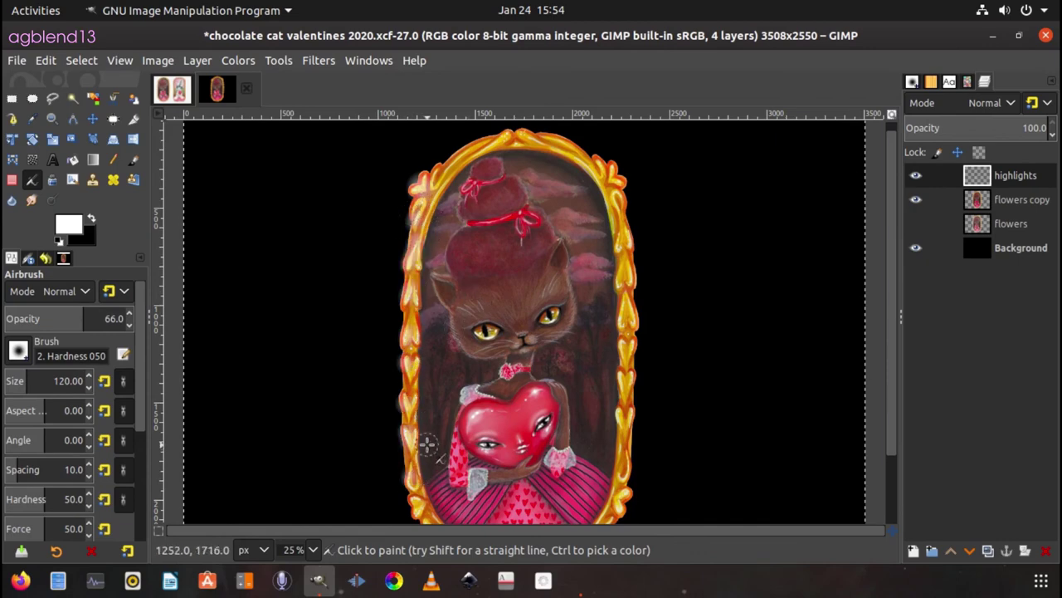
# Undo the last stroke and dab a white airbrush highlight on the frame's top-left.
pyautogui.press('e')
pyautogui.hotkey('ctrl', 'z')
pyautogui.press('a')
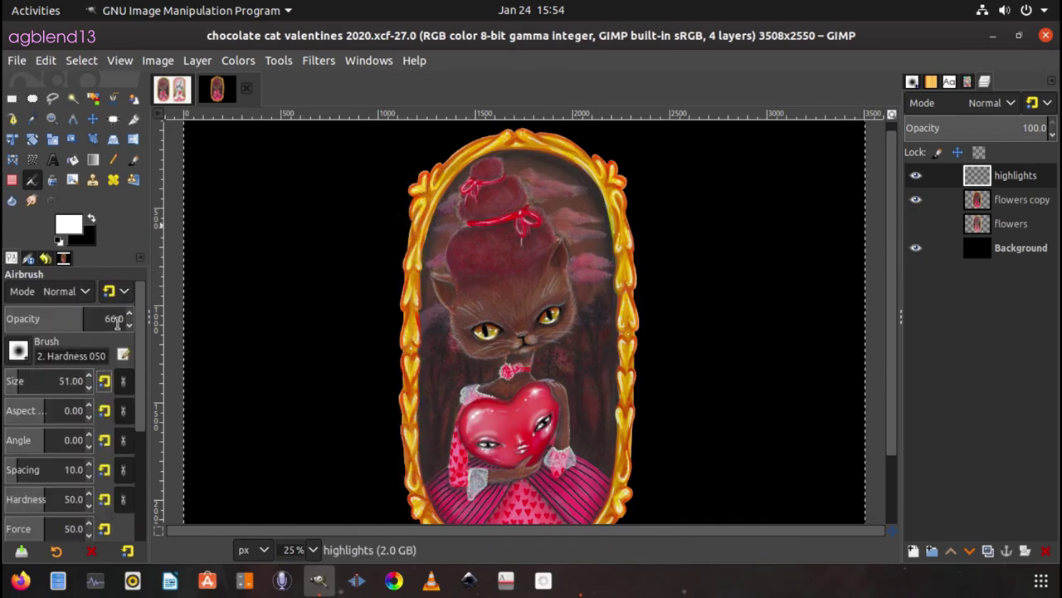
pyautogui.scroll(2, 514, 332)
pyautogui.scroll(3, 238, 202)
pyautogui.click(371, 249)
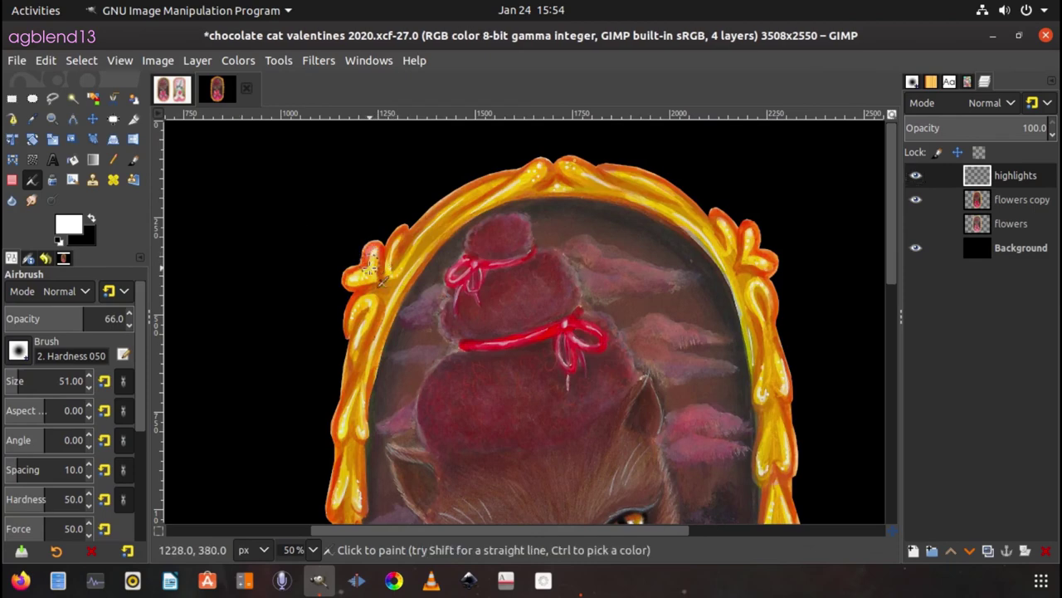
# Smudge the highlight, fit the image in the window, and outline a freehand area left of the frame.
pyautogui.scroll(-5, 71, 380)
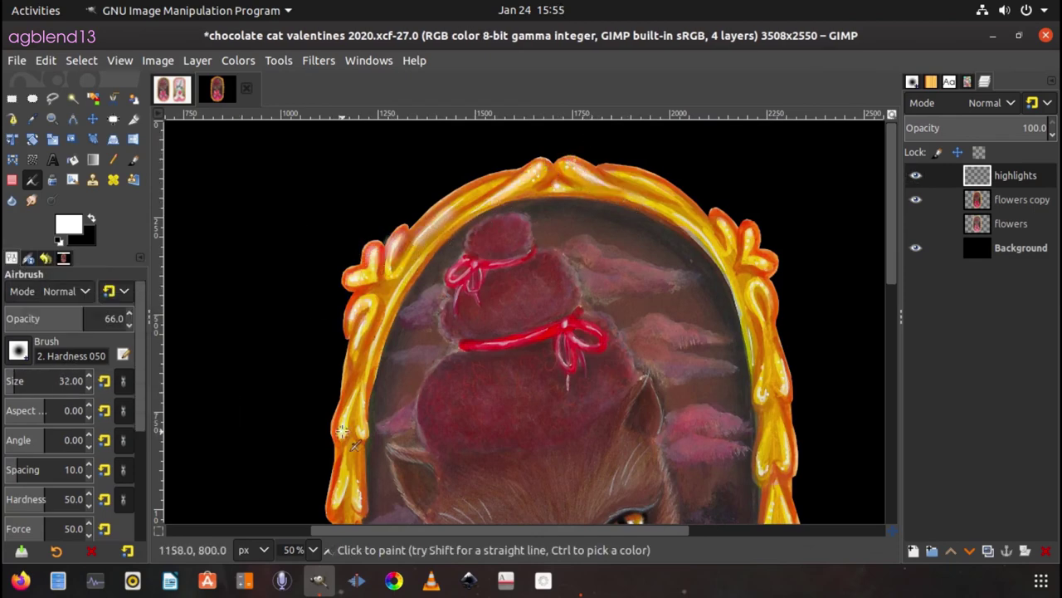
pyautogui.press('s')
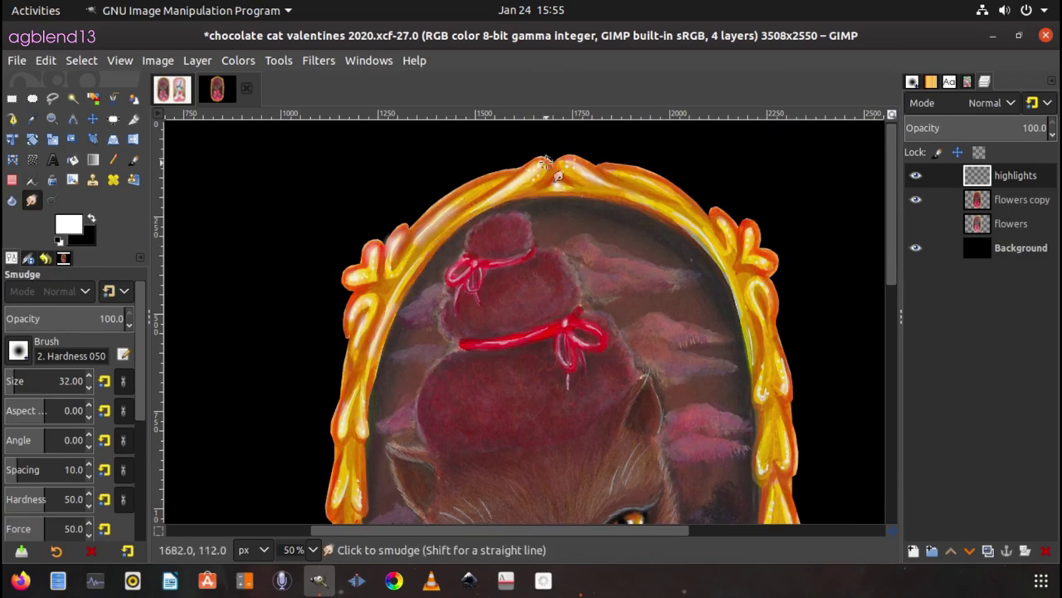
pyautogui.hotkey('shift', 'ctrl', 'j')
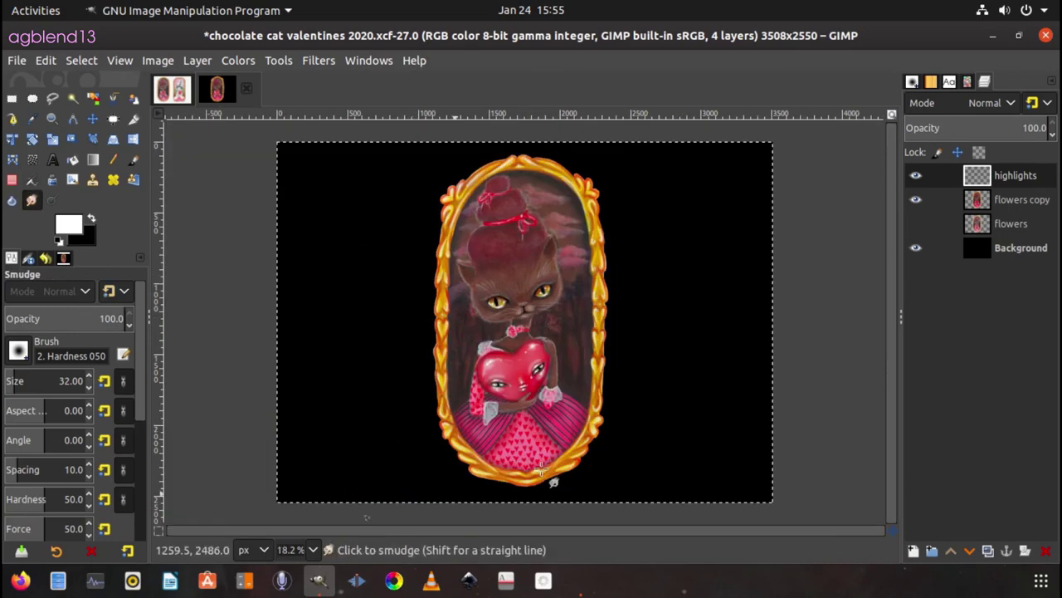
pyautogui.press('f')
pyautogui.moveTo(394, 347); pyautogui.dragTo(406, 214)
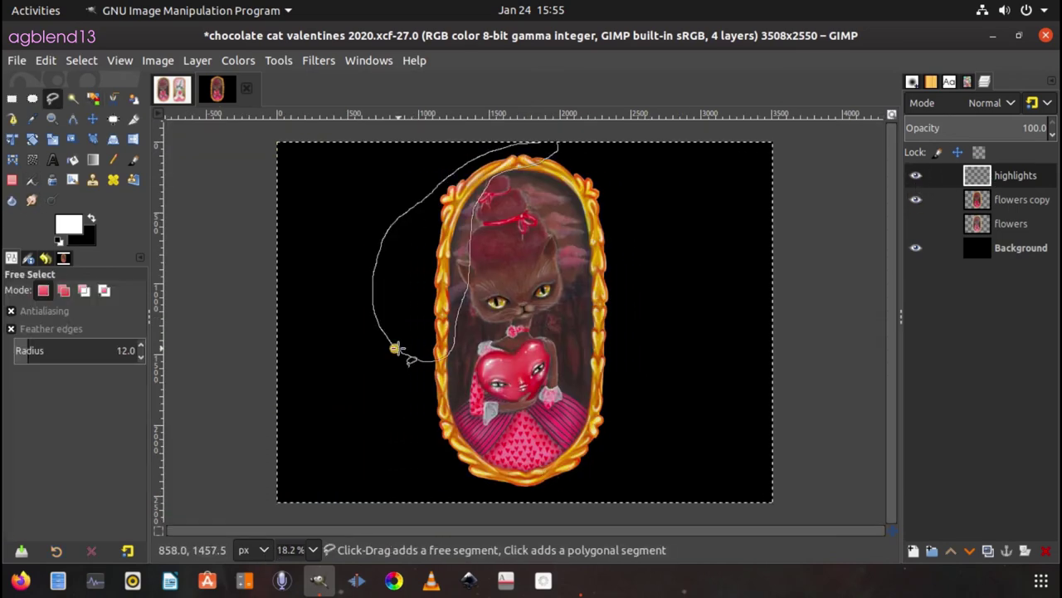
# Discard the freehand selection and resave chocolate cat valentines 2020.xcf.
pyautogui.click(396, 348)
pyautogui.press('Escape')
pyautogui.hotkey('ctrl', 's')
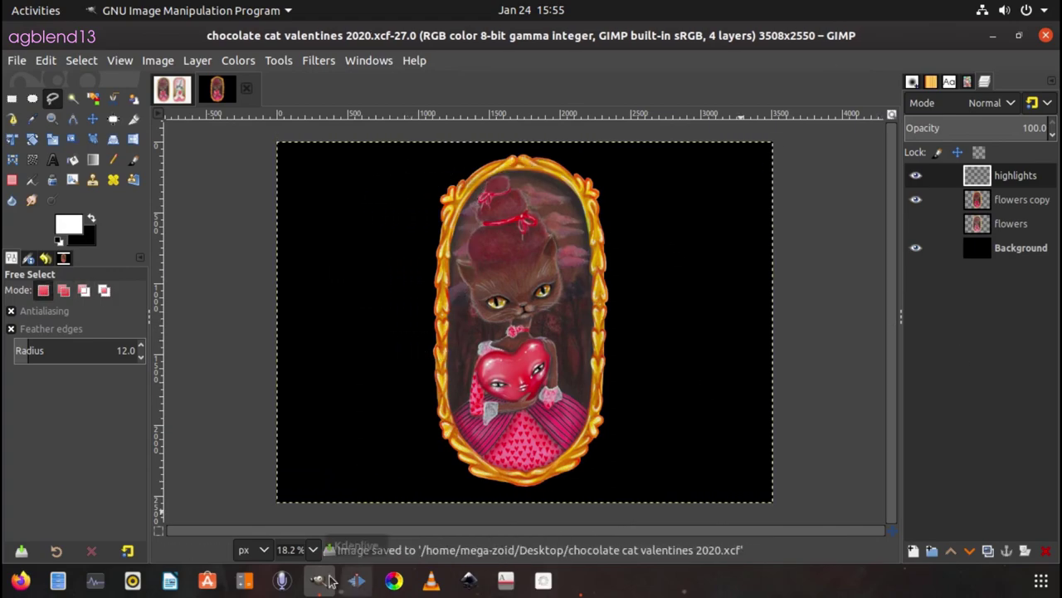